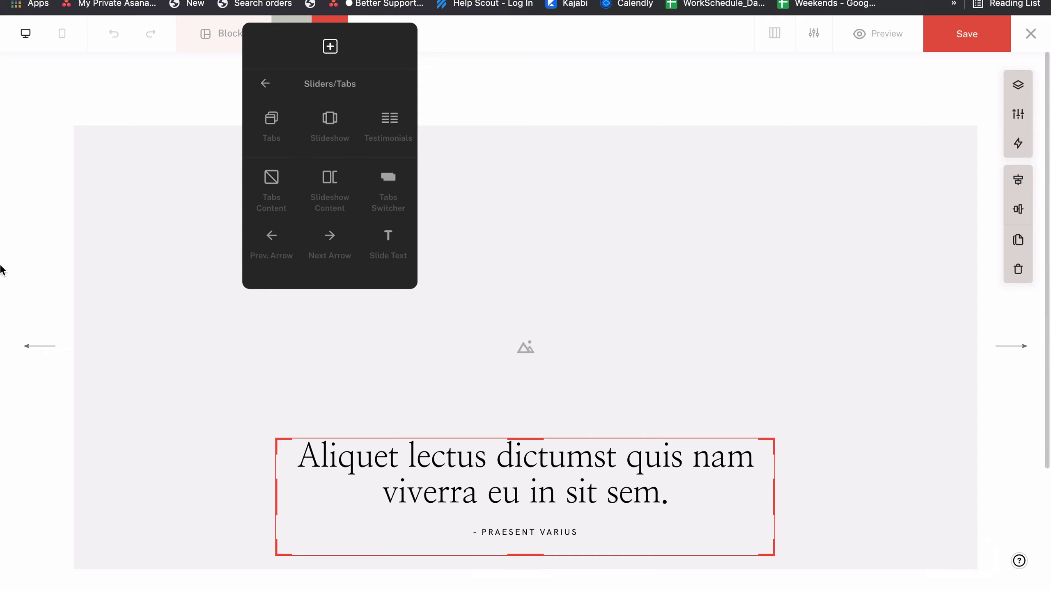
pyautogui.scroll(-1, 290, 248)
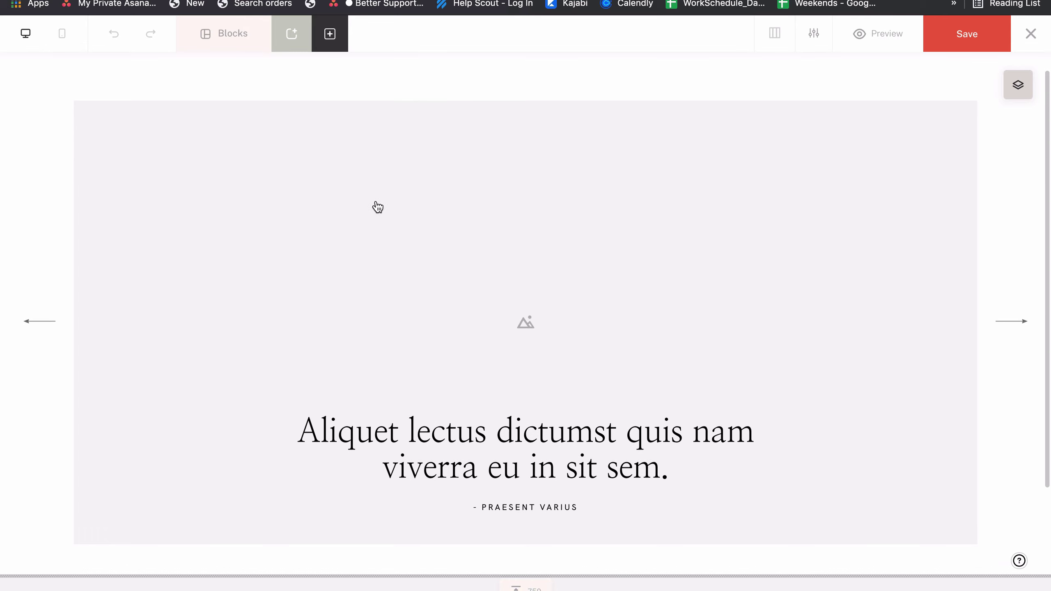
pyautogui.click(304, 216)
pyautogui.click(546, 437)
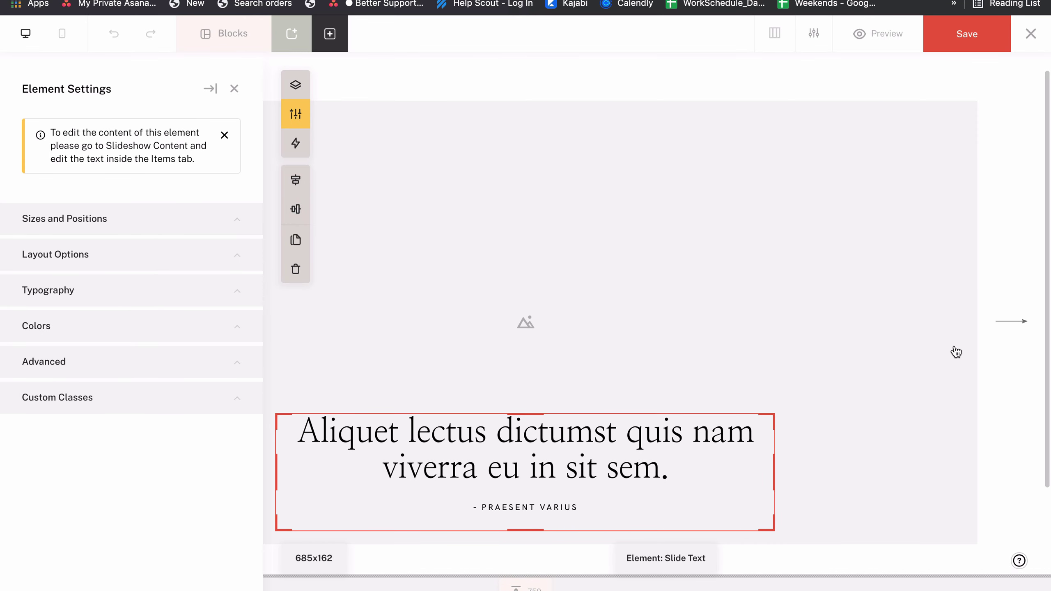
pyautogui.click(1019, 329)
pyautogui.click(715, 322)
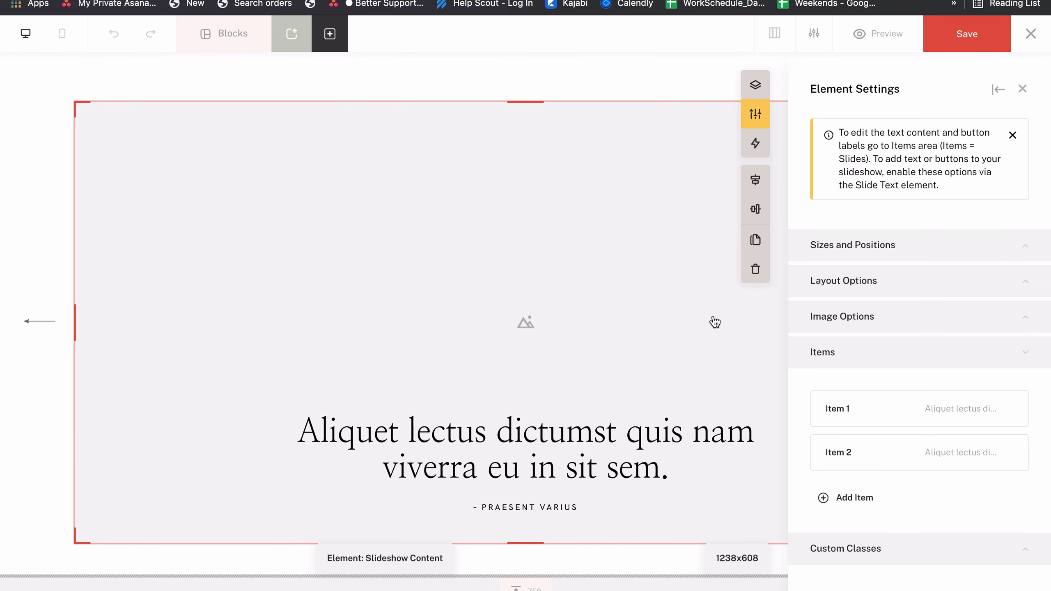
pyautogui.click(1022, 88)
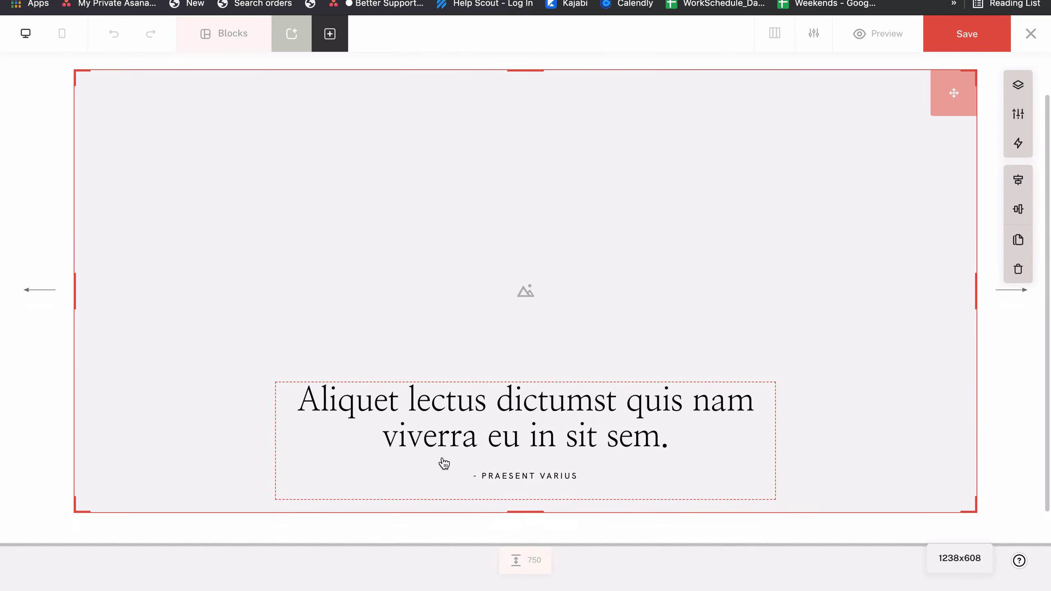
pyautogui.click(404, 311)
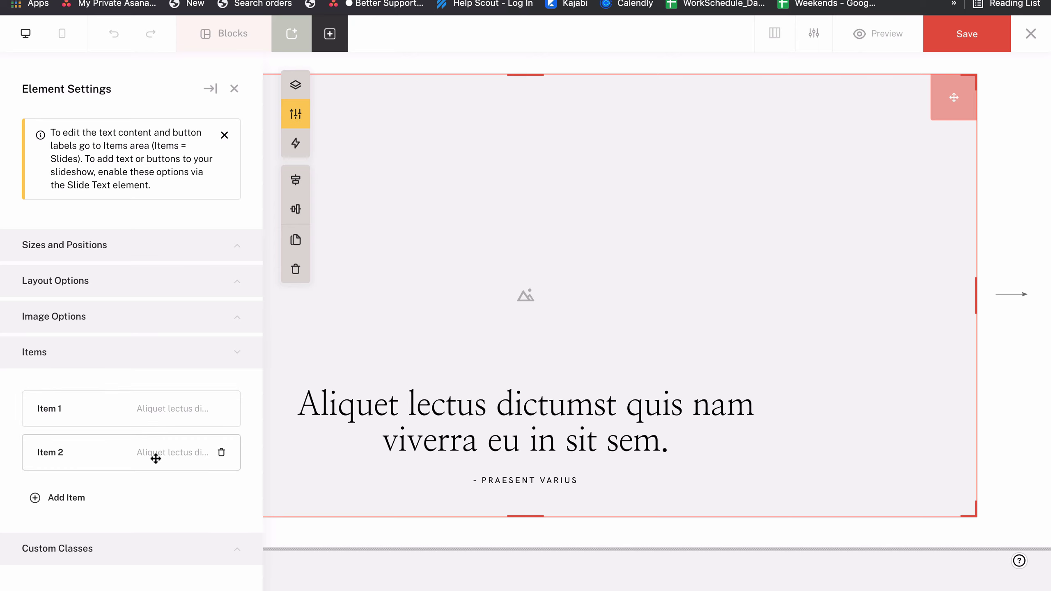
pyautogui.click(172, 285)
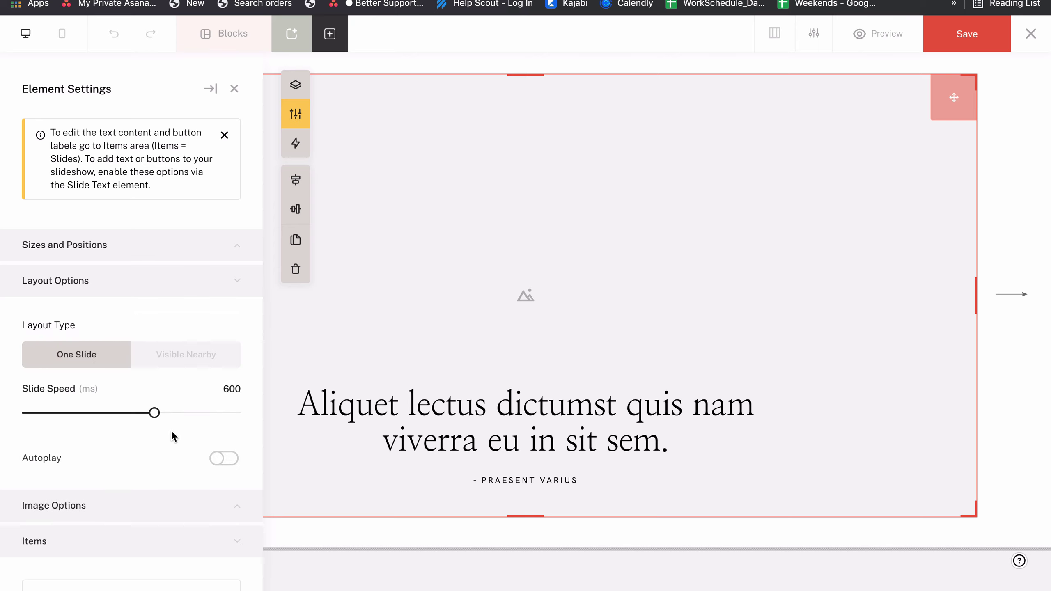
pyautogui.click(170, 283)
pyautogui.click(529, 390)
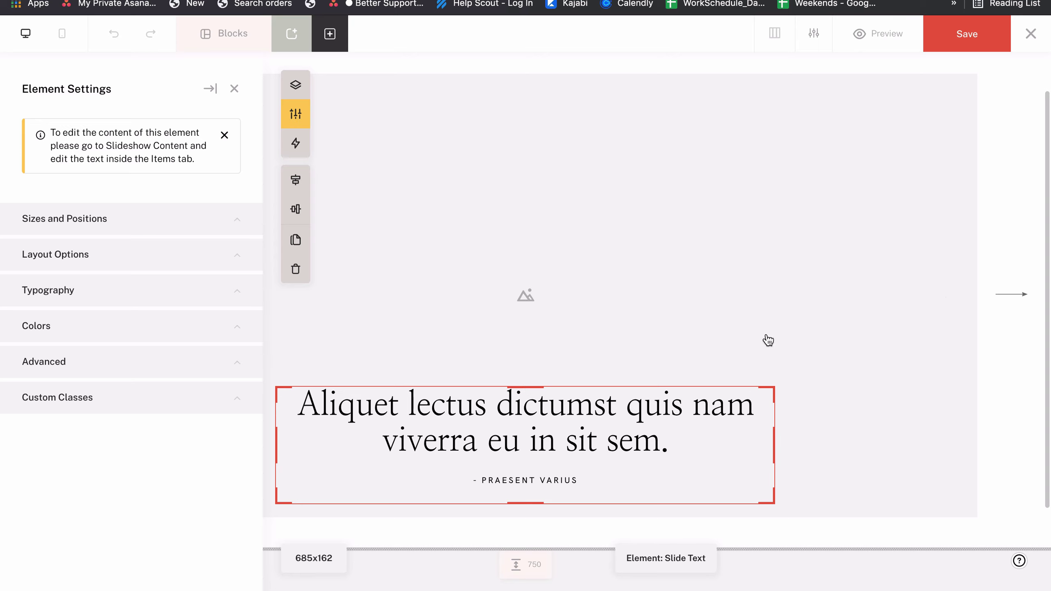
pyautogui.click(990, 357)
pyautogui.click(495, 312)
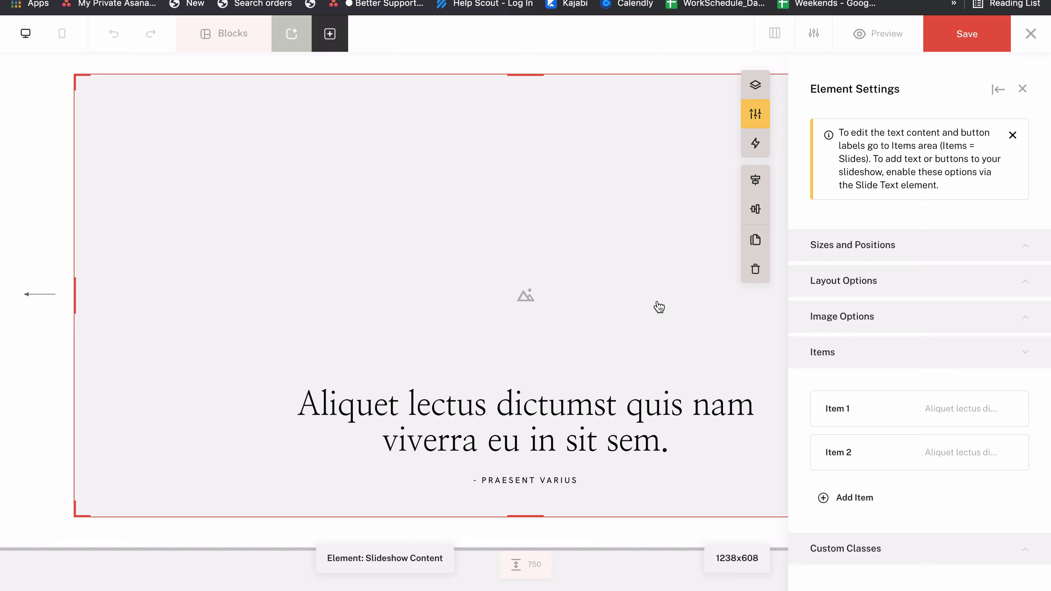
pyautogui.click(756, 96)
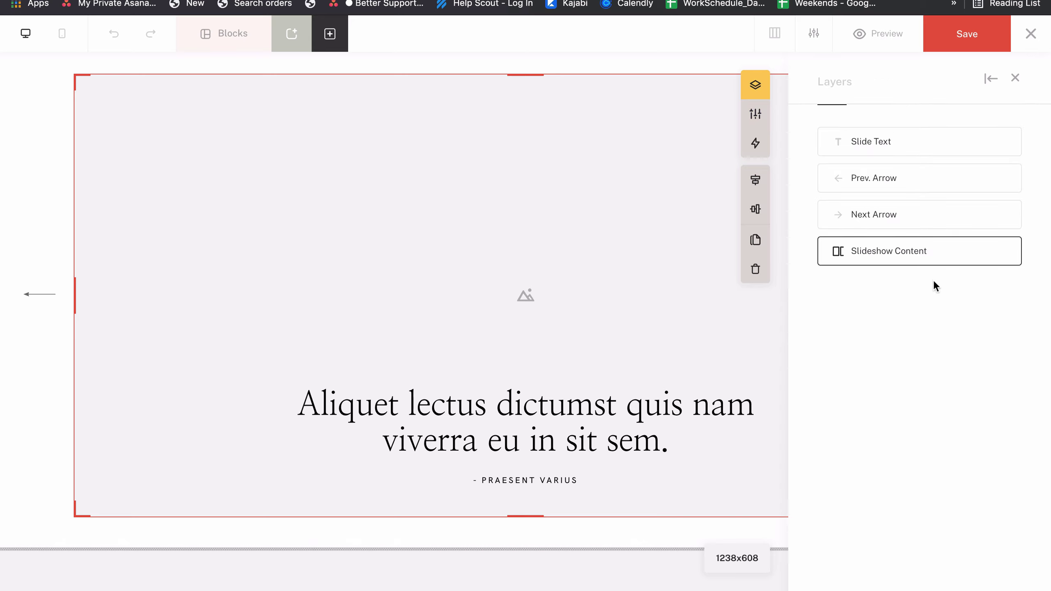
pyautogui.moveTo(862, 260)
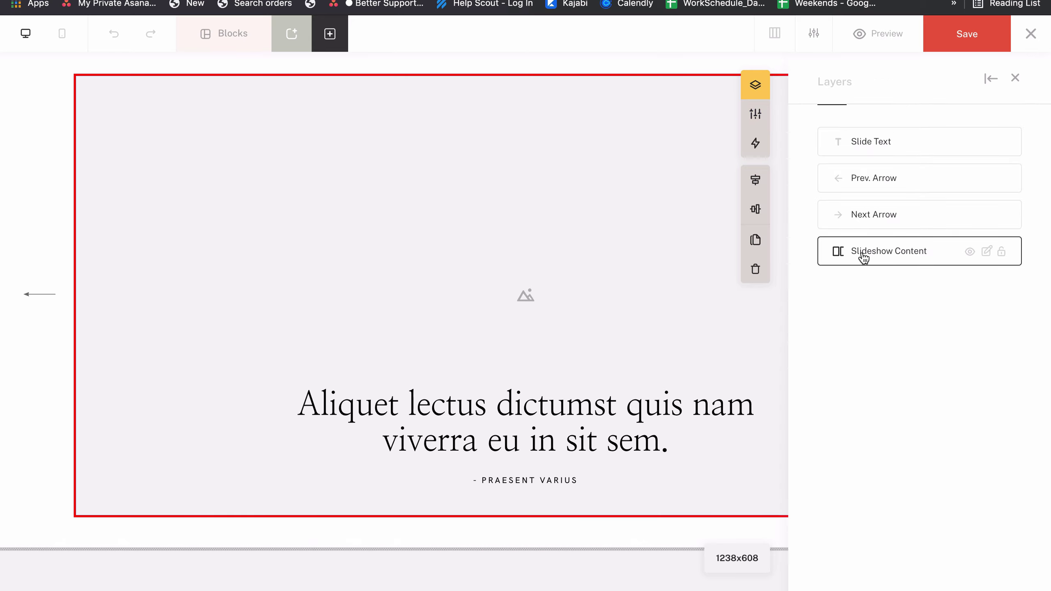
pyautogui.click(876, 159)
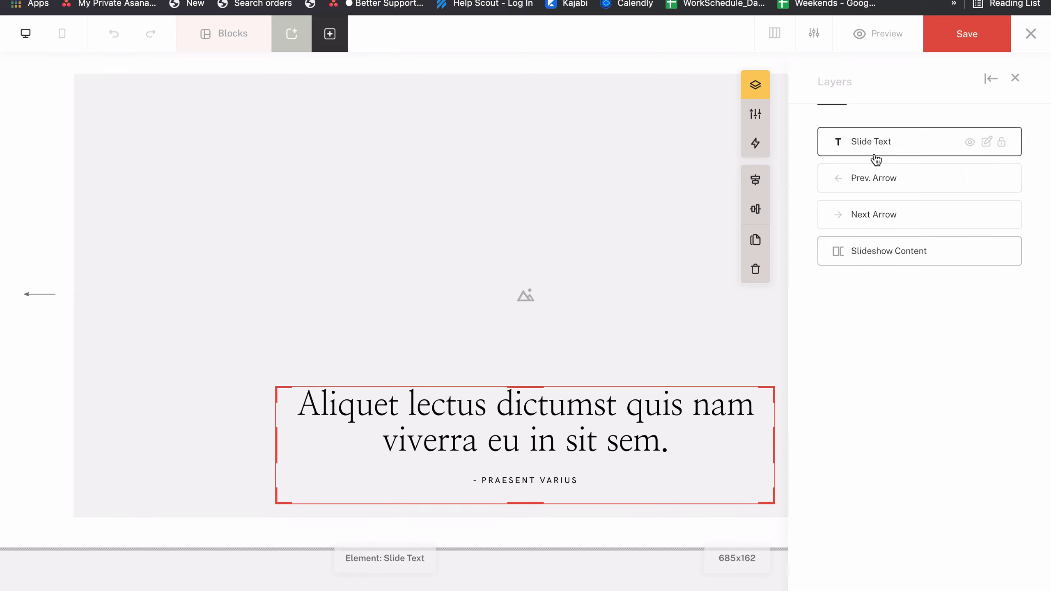
pyautogui.scroll(-1, 819, 438)
pyautogui.scroll(-3, 819, 438)
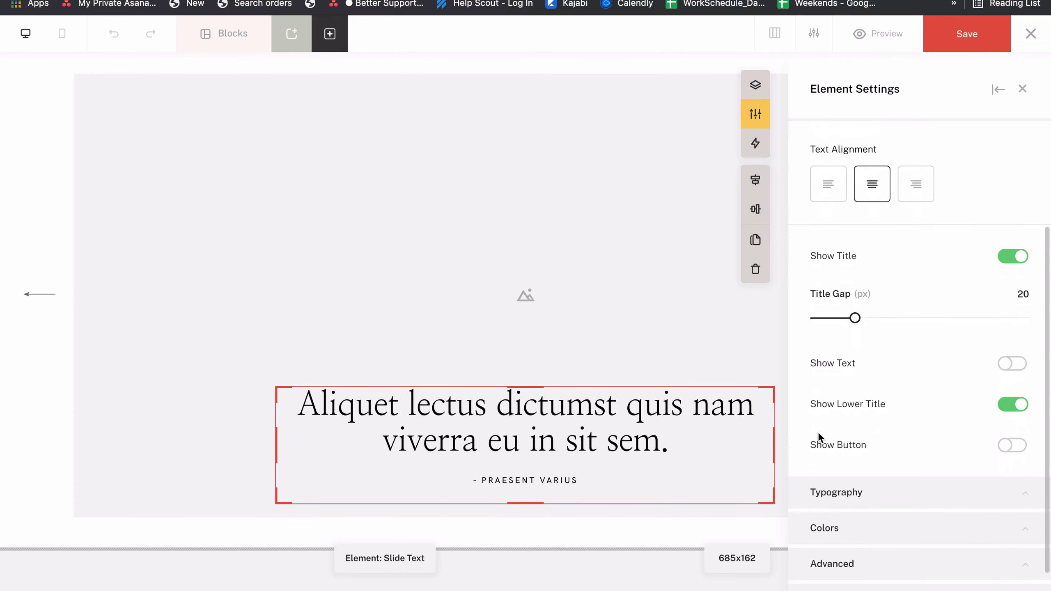
pyautogui.scroll(3, 817, 432)
pyautogui.scroll(-4, 818, 432)
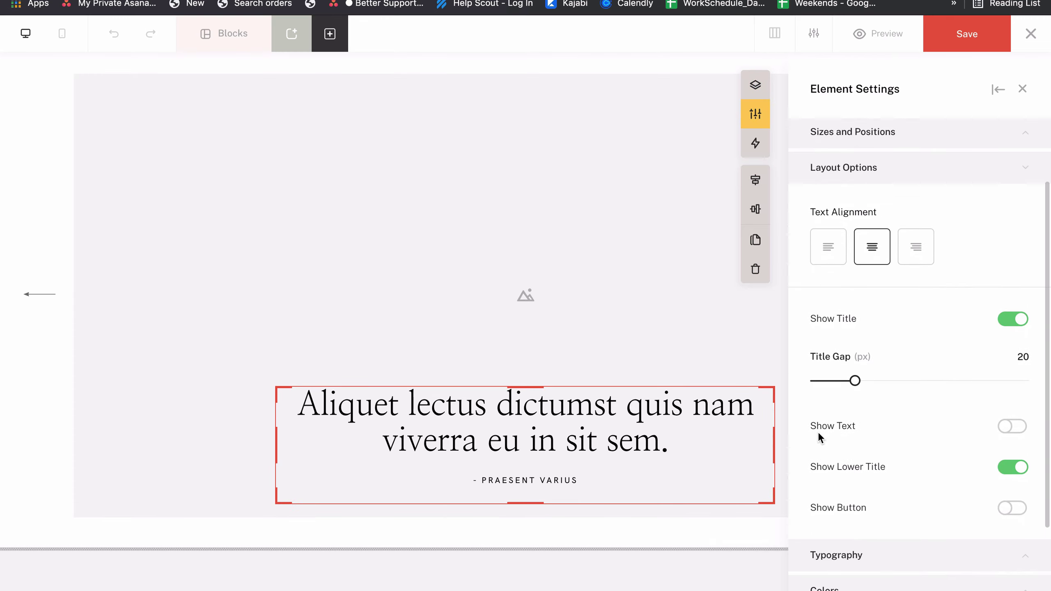
pyautogui.click(754, 84)
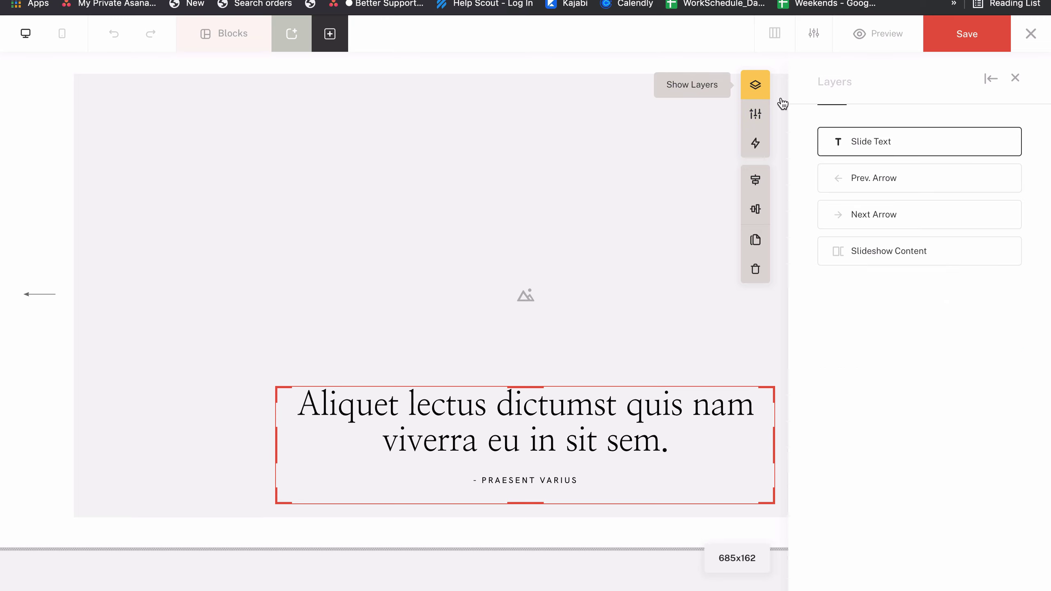
pyautogui.click(888, 251)
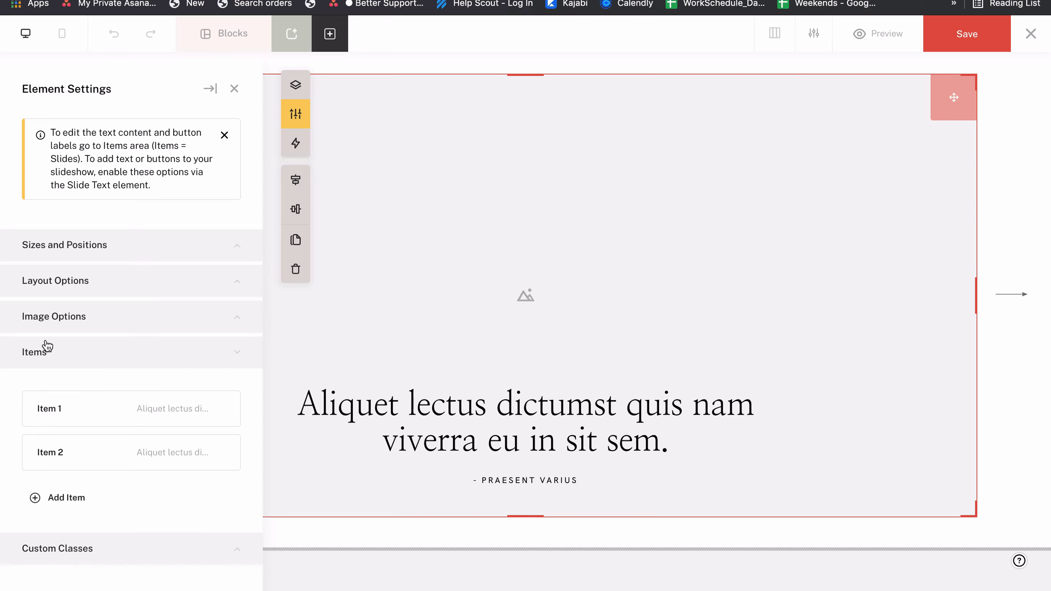
# Add two items to give the slideshow four slides, then open Item 1 and select its tab label
pyautogui.doubleClick(223, 409)
pyautogui.scroll(-2, 223, 307)
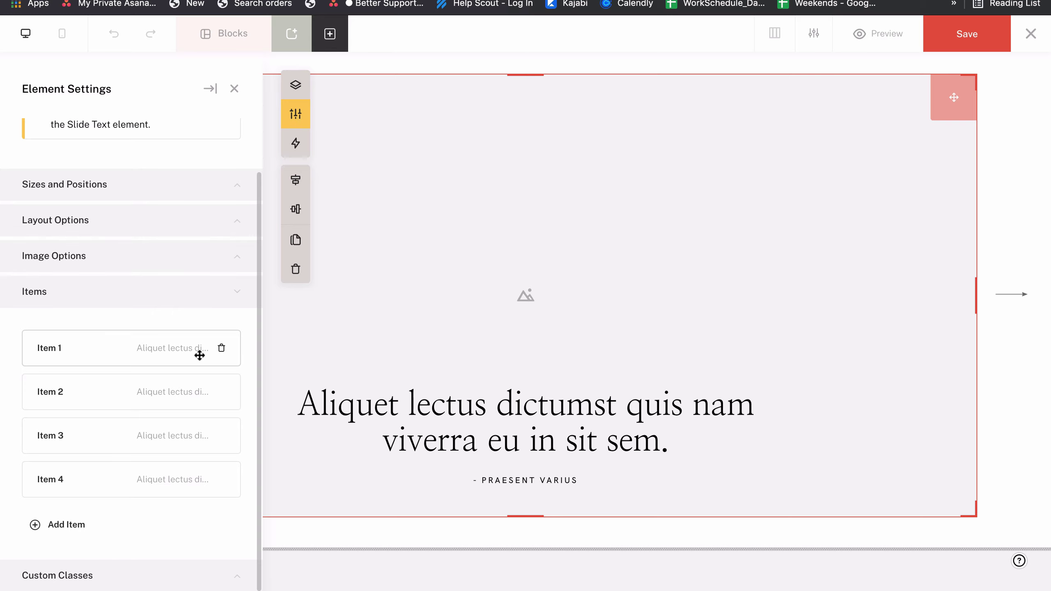
pyautogui.click(174, 346)
pyautogui.scroll(-3, 173, 345)
pyautogui.scroll(3, 174, 345)
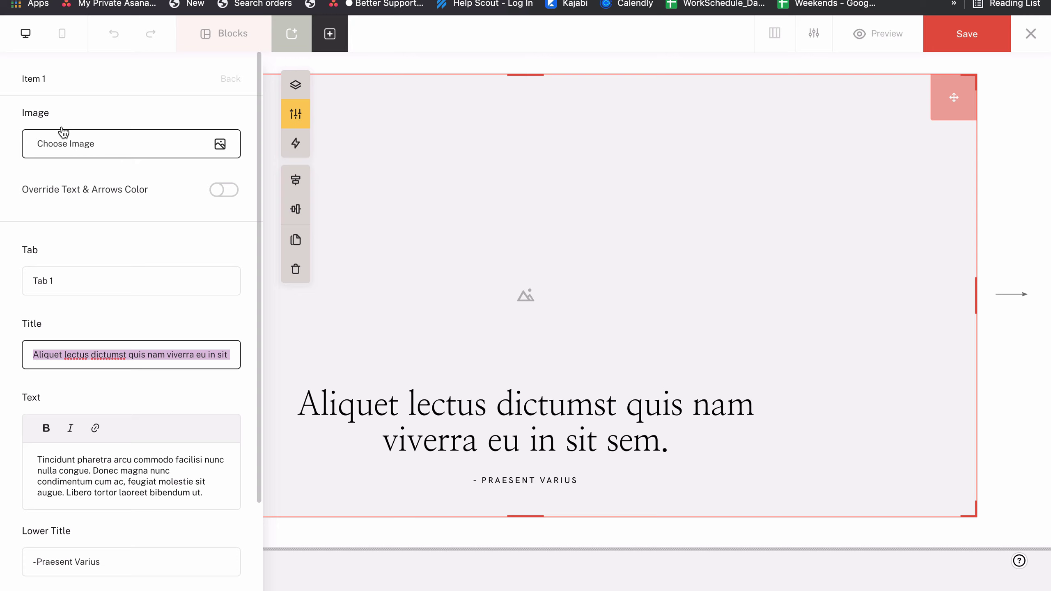
pyautogui.doubleClick(48, 277)
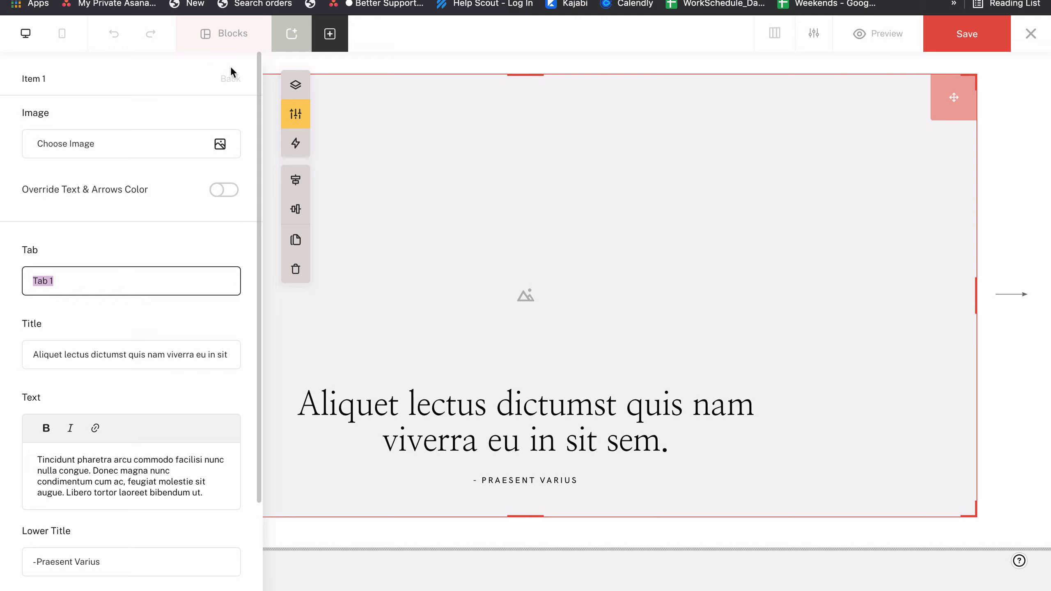
# Choose the photo of the woman holding white lilies as Item 1's image
pyautogui.click(125, 145)
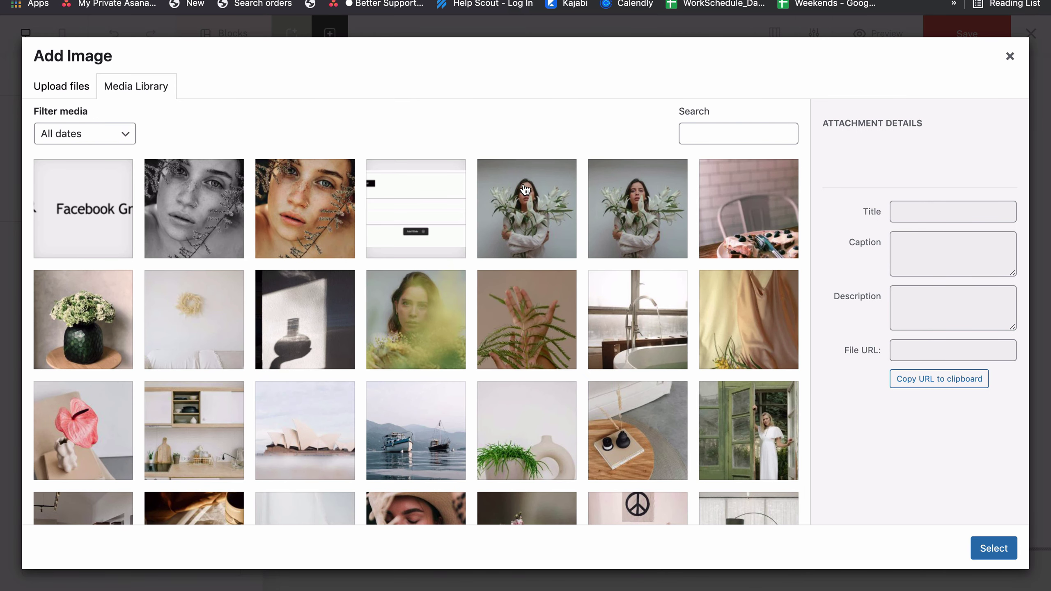
pyautogui.click(533, 199)
pyautogui.click(1000, 557)
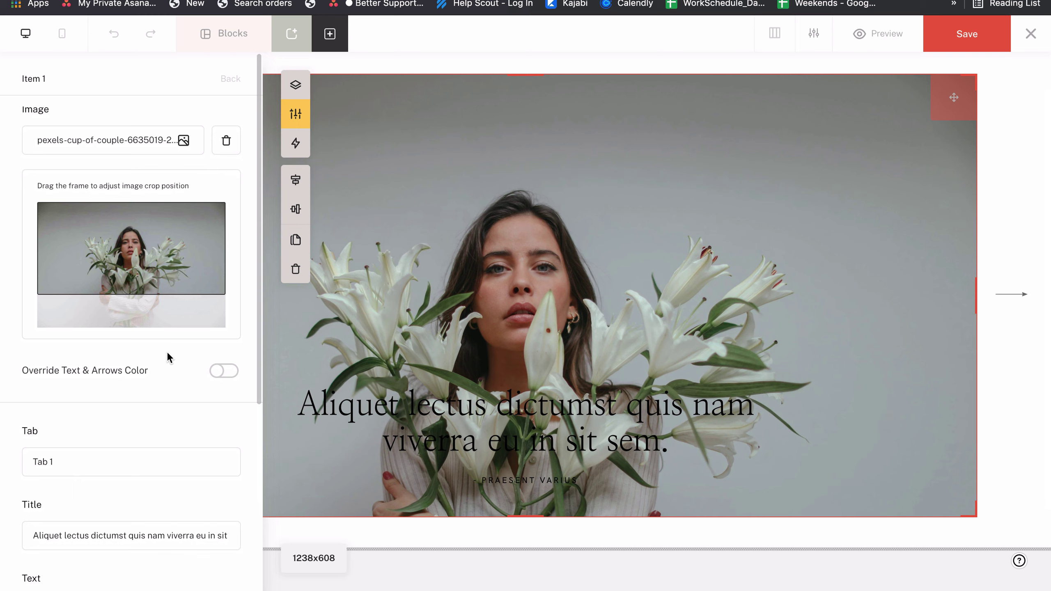
pyautogui.scroll(-5, 60, 527)
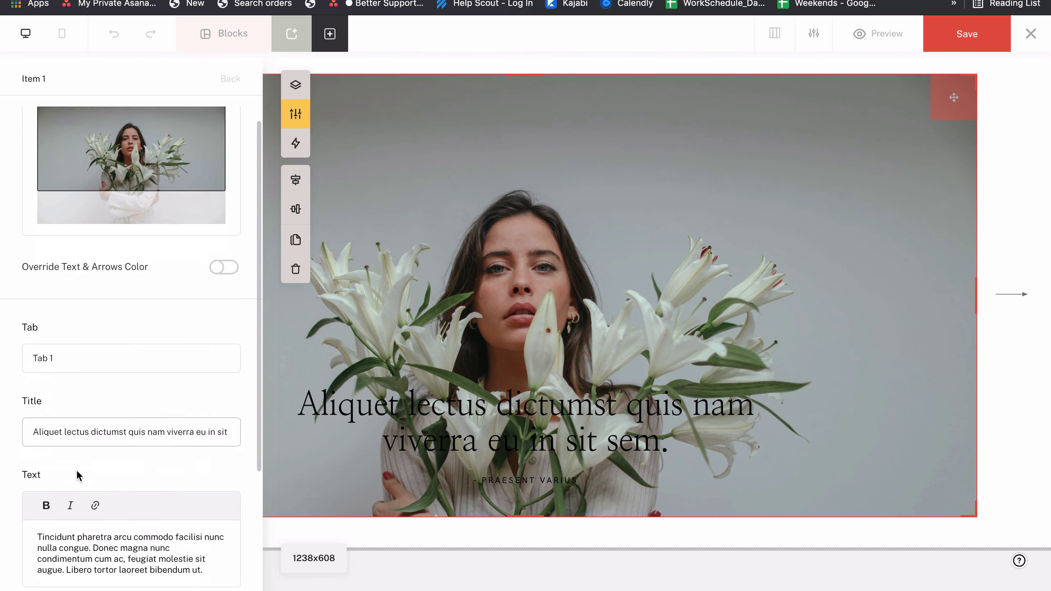
# Select Item 1's slide title text and its lower title '-Praesent Varius'
pyautogui.tripleClick(107, 423)
pyautogui.scroll(-8, 85, 301)
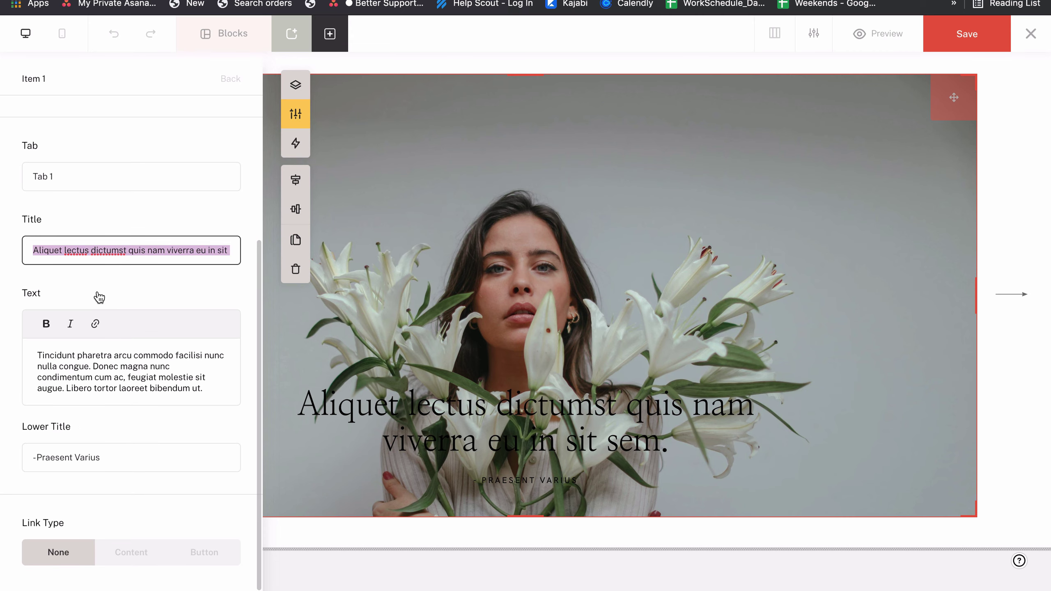
pyautogui.tripleClick(84, 459)
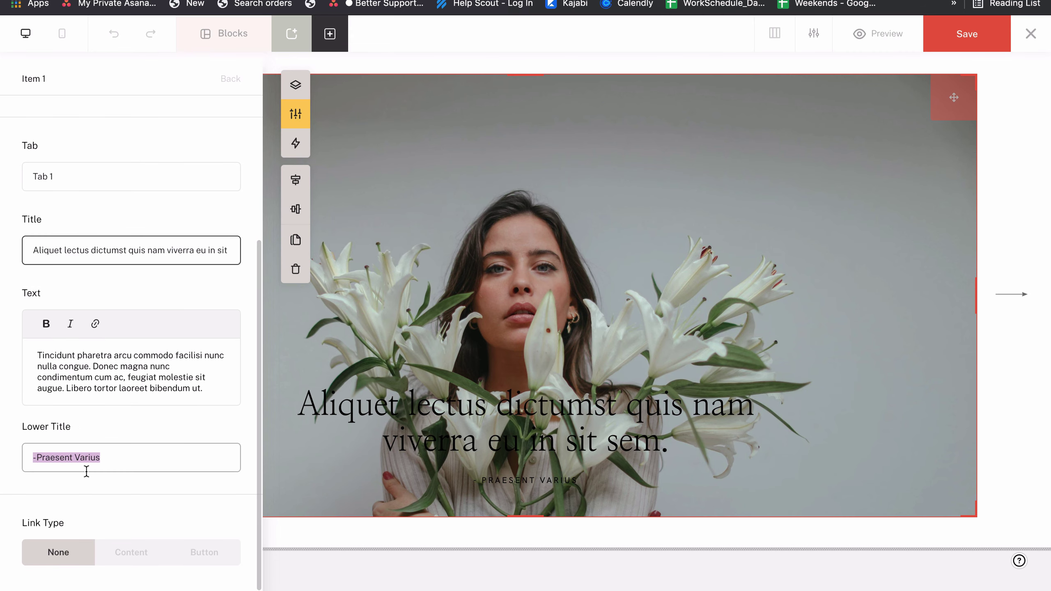
pyautogui.scroll(-3, 605, 435)
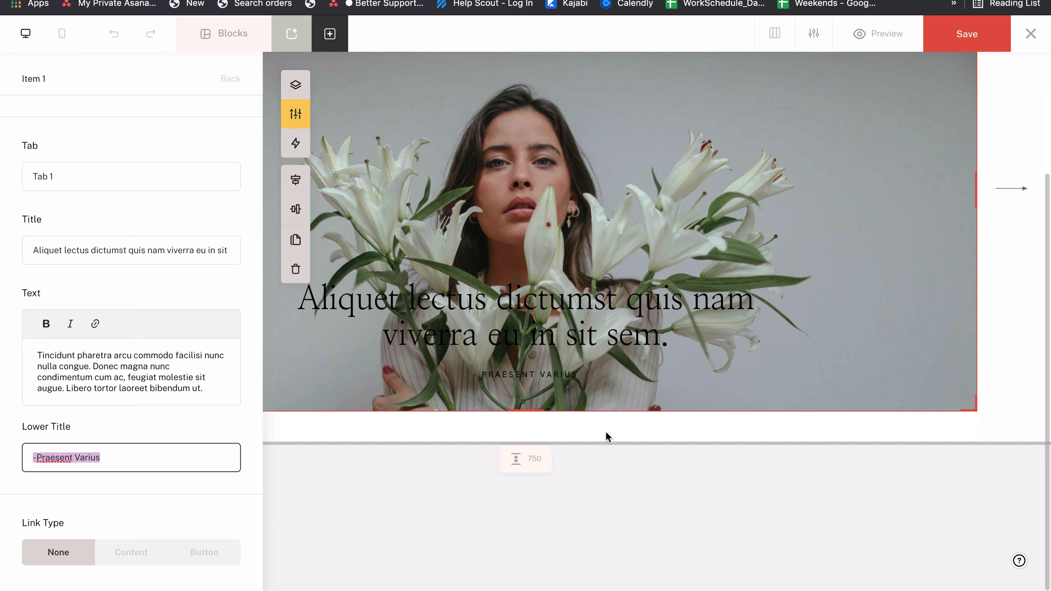
# Set Item 1's link type to Content with URL '#' after trying Button, and show the Layers list
pyautogui.click(100, 553)
pyautogui.scroll(-3, 185, 554)
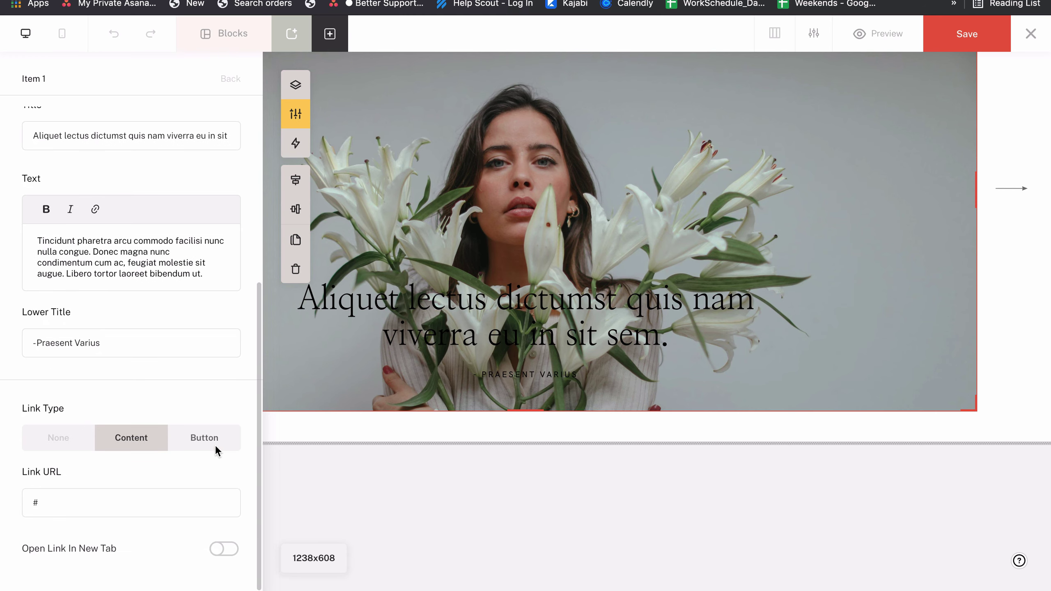
pyautogui.click(216, 447)
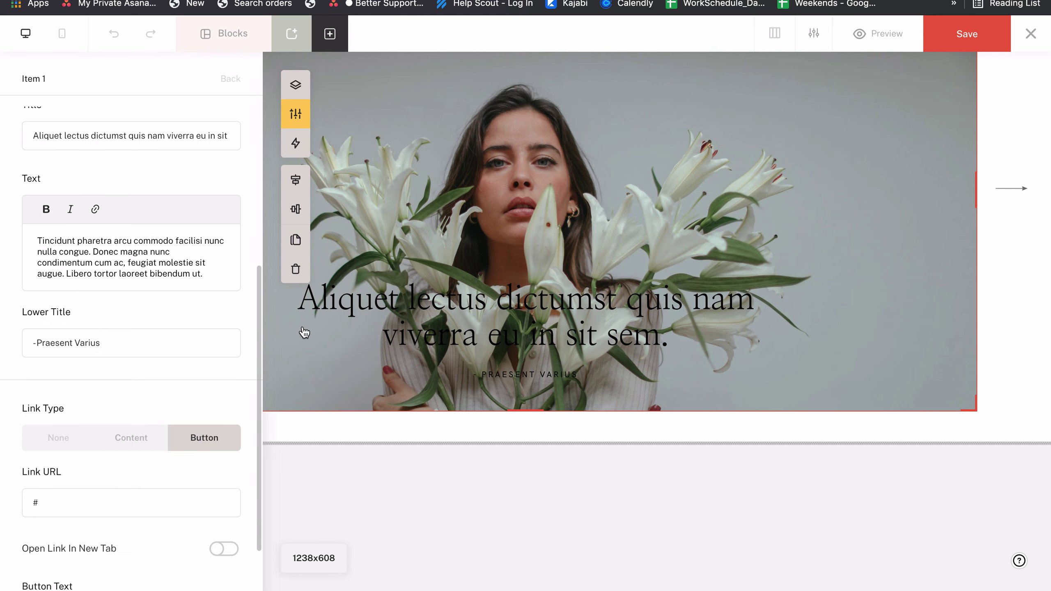
pyautogui.scroll(-2, 47, 458)
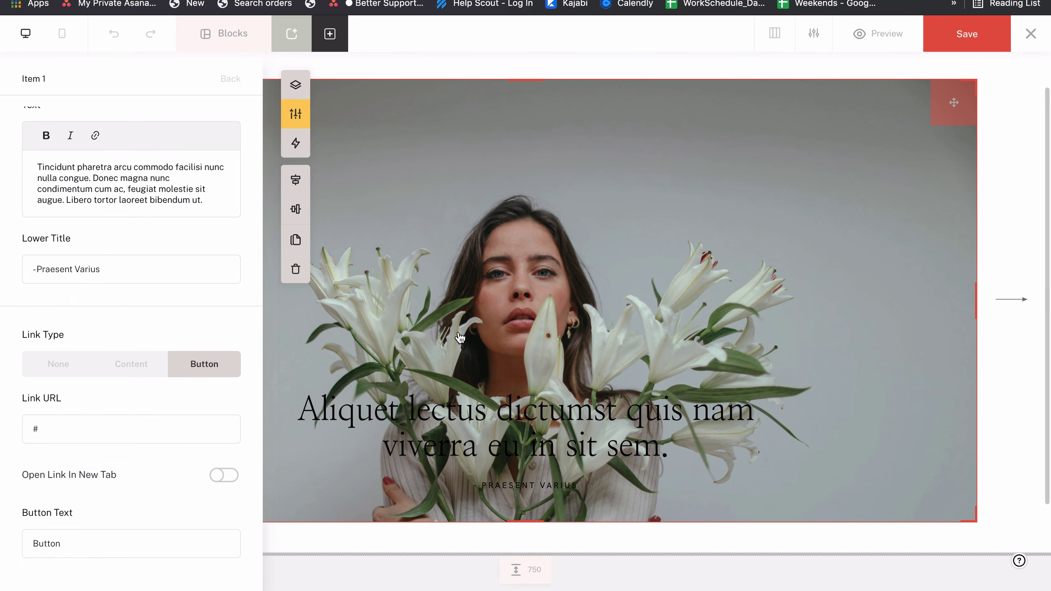
pyautogui.click(124, 364)
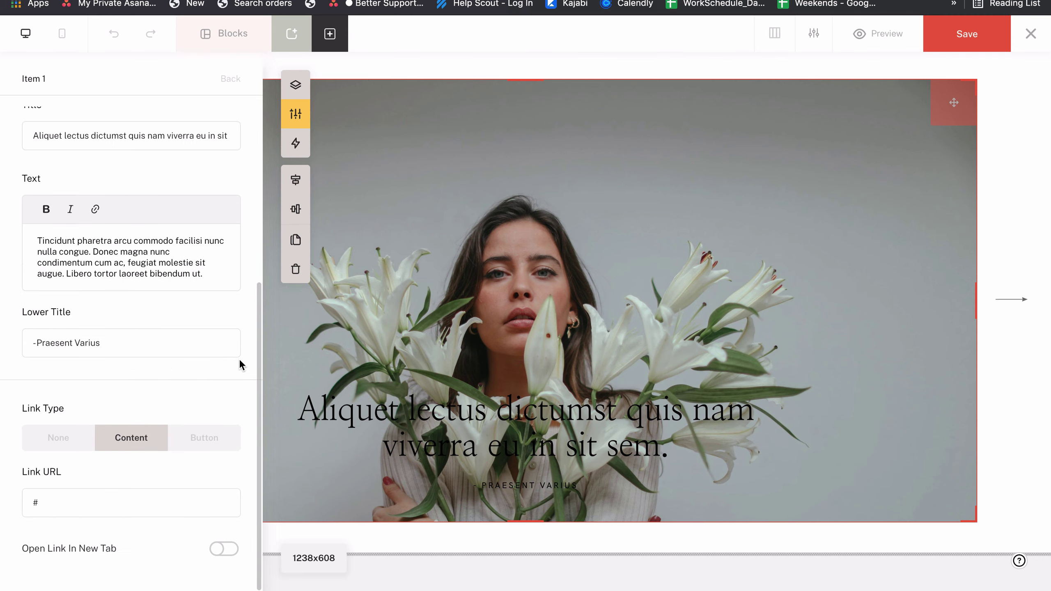
pyautogui.click(187, 451)
pyautogui.click(123, 439)
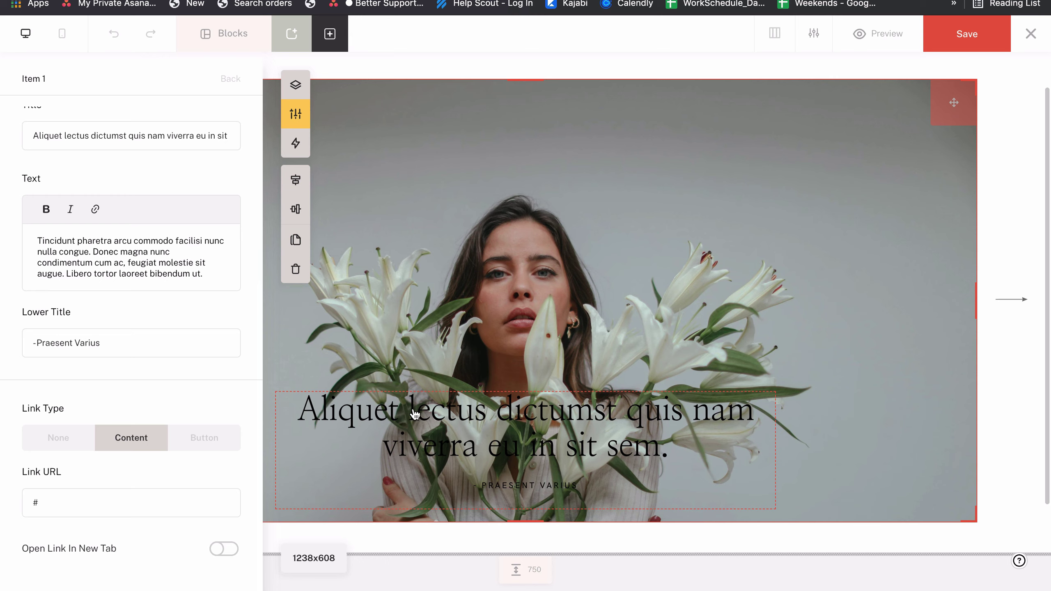
pyautogui.click(206, 441)
pyautogui.click(117, 450)
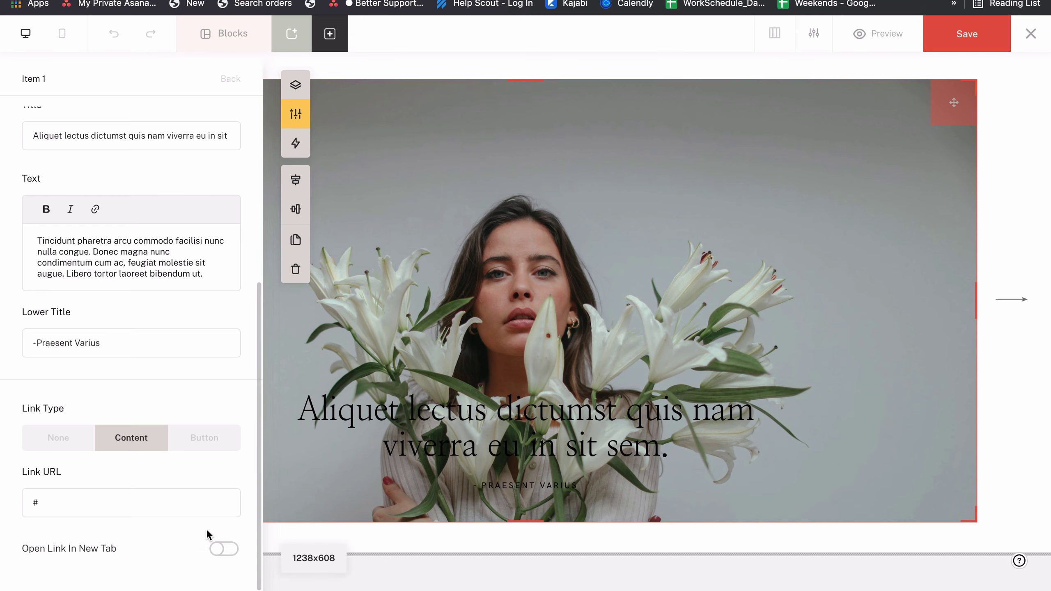
pyautogui.click(296, 85)
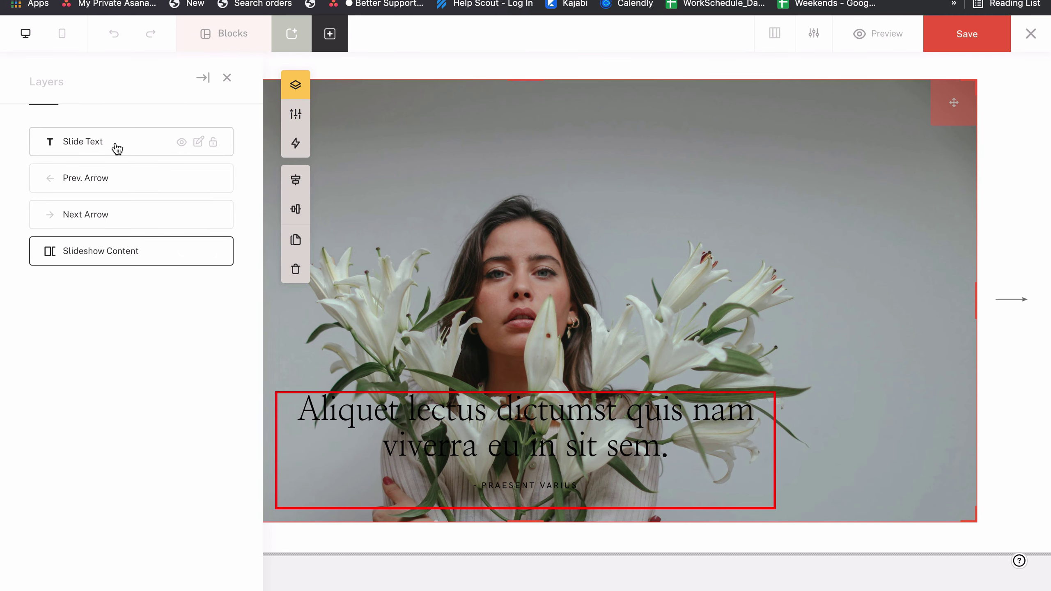
# Enable Show Button on the Slide Text layer to add a 'BUTTON' beneath the lower title
pyautogui.click(123, 154)
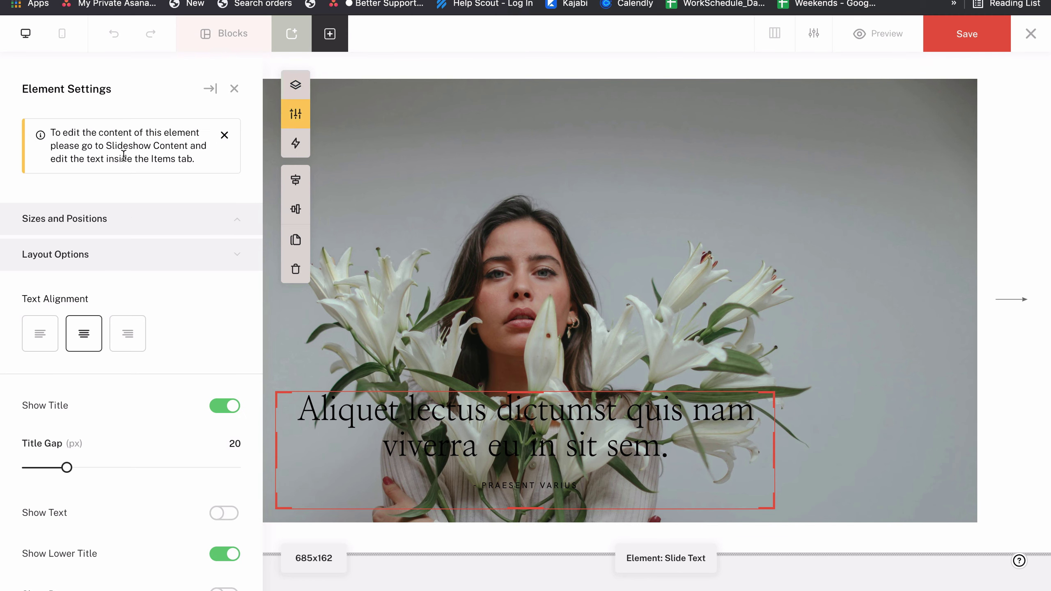
pyautogui.scroll(-4, 124, 187)
pyautogui.scroll(4, 188, 288)
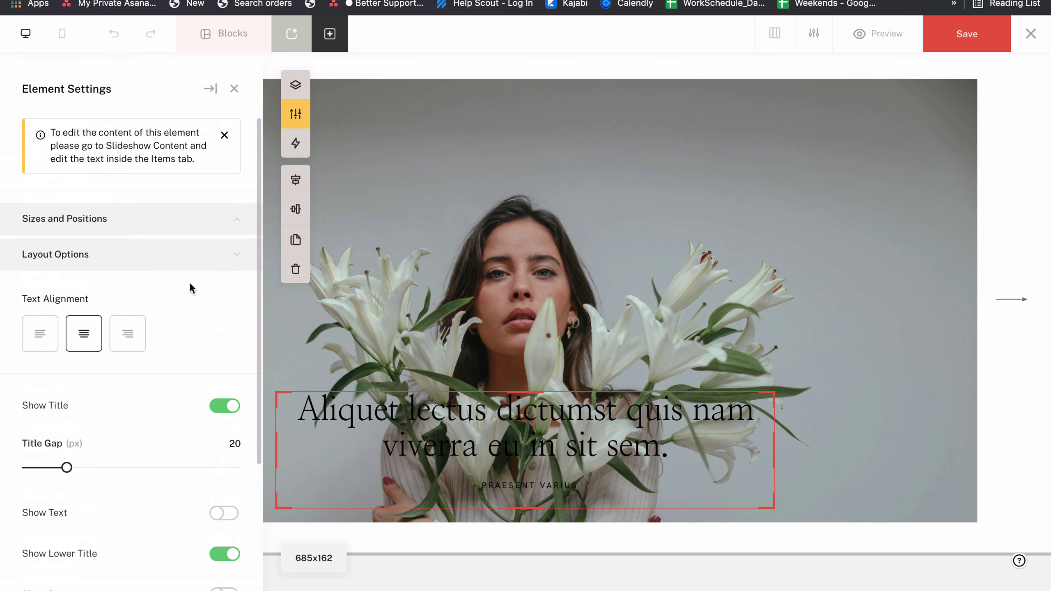
pyautogui.click(295, 86)
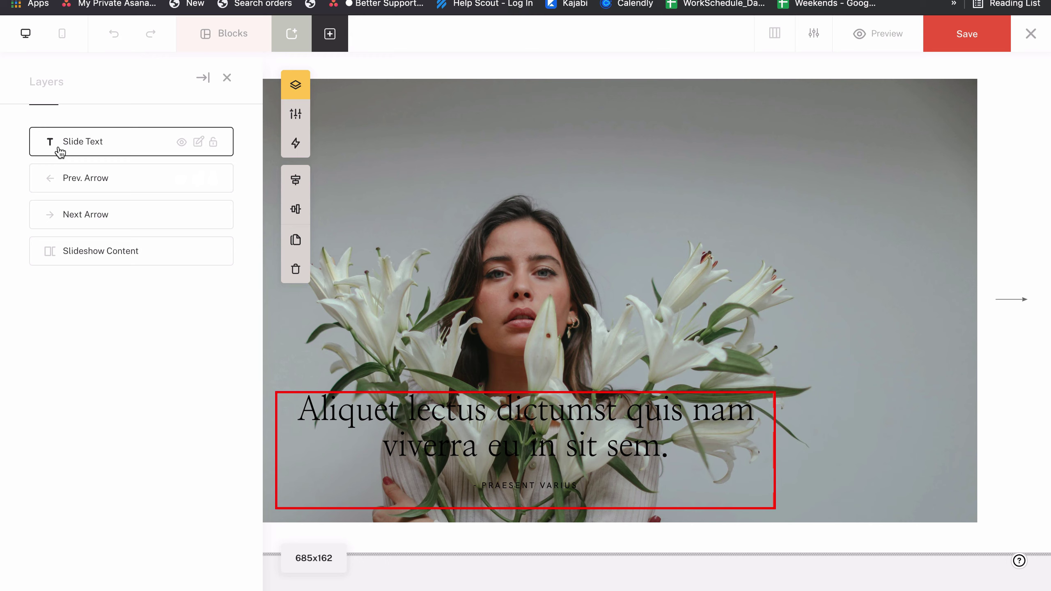
pyautogui.click(85, 154)
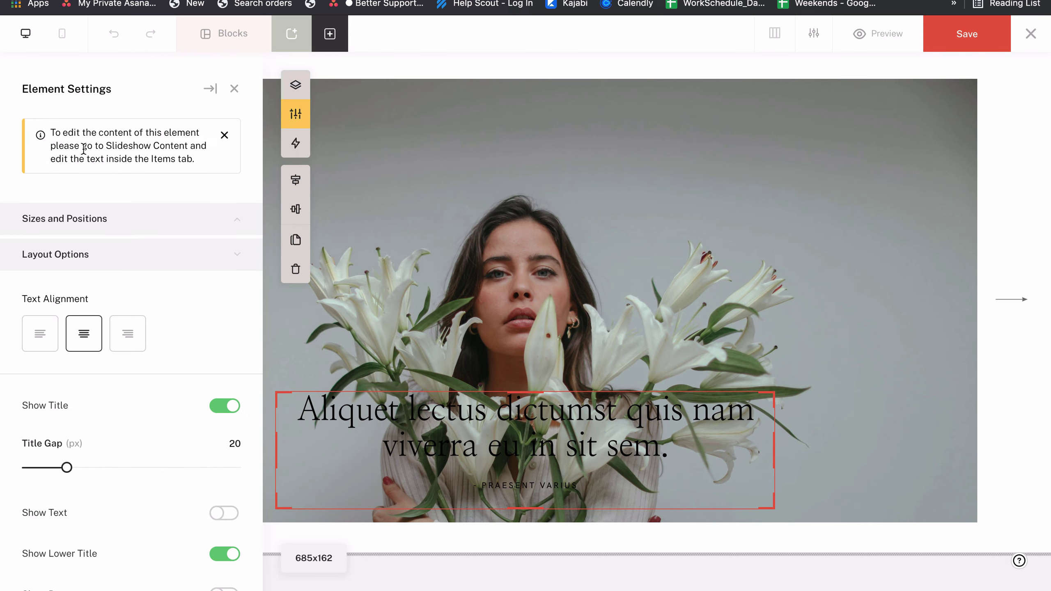
pyautogui.scroll(-3, 160, 442)
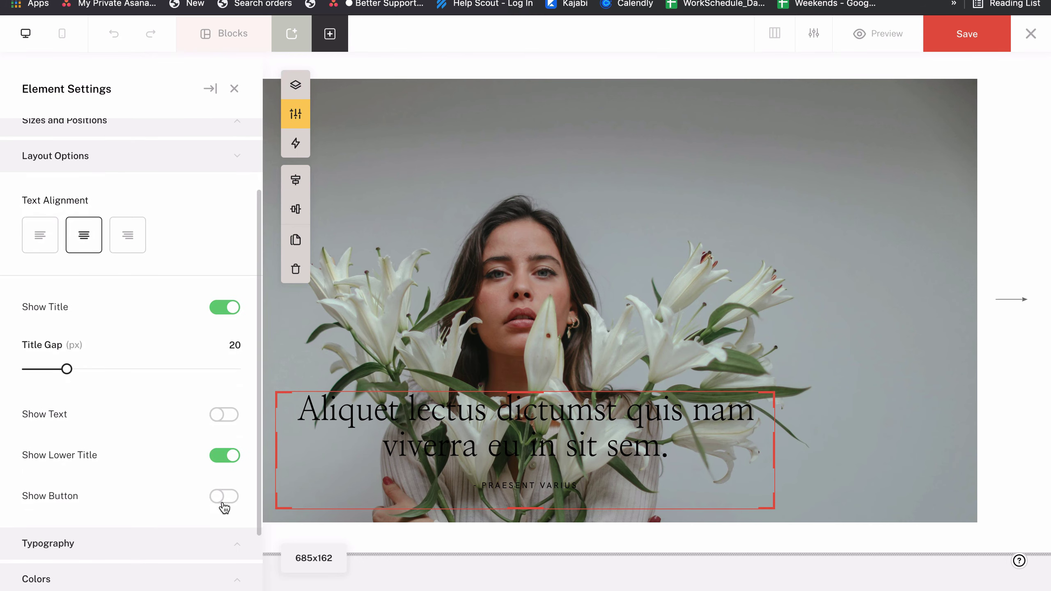
pyautogui.click(223, 499)
# Drag the slide text block up and to the right
pyautogui.moveTo(421, 465); pyautogui.dragTo(577, 424)
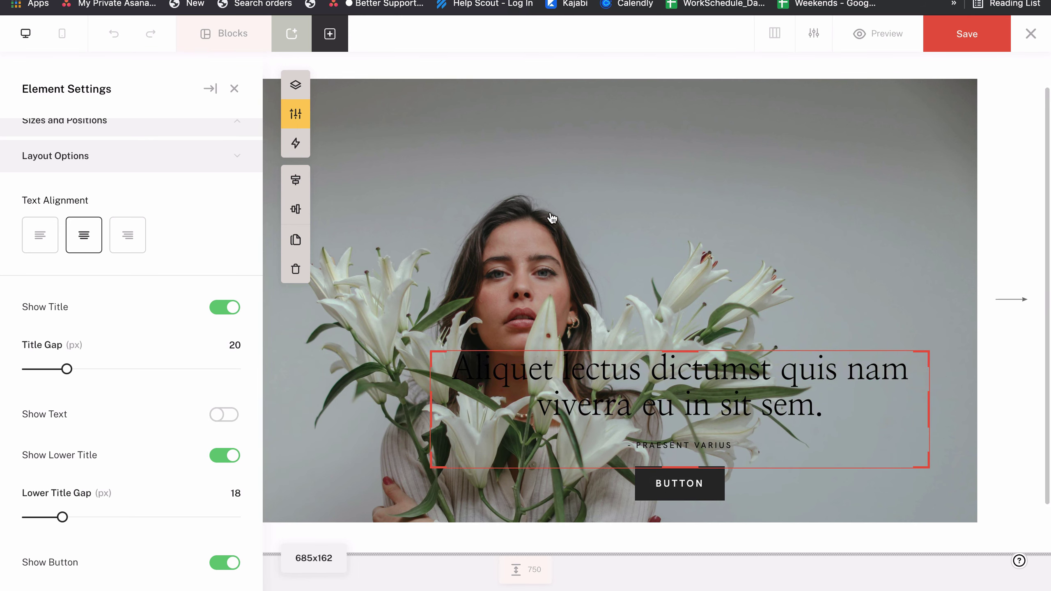
pyautogui.scroll(-5, 171, 239)
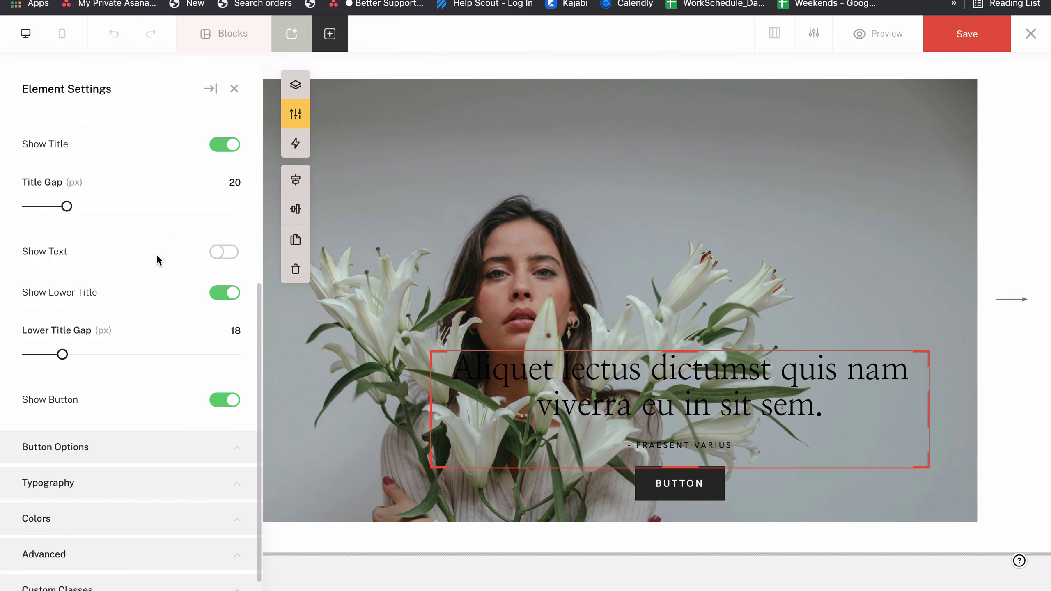
pyautogui.scroll(8, 109, 340)
pyautogui.click(295, 84)
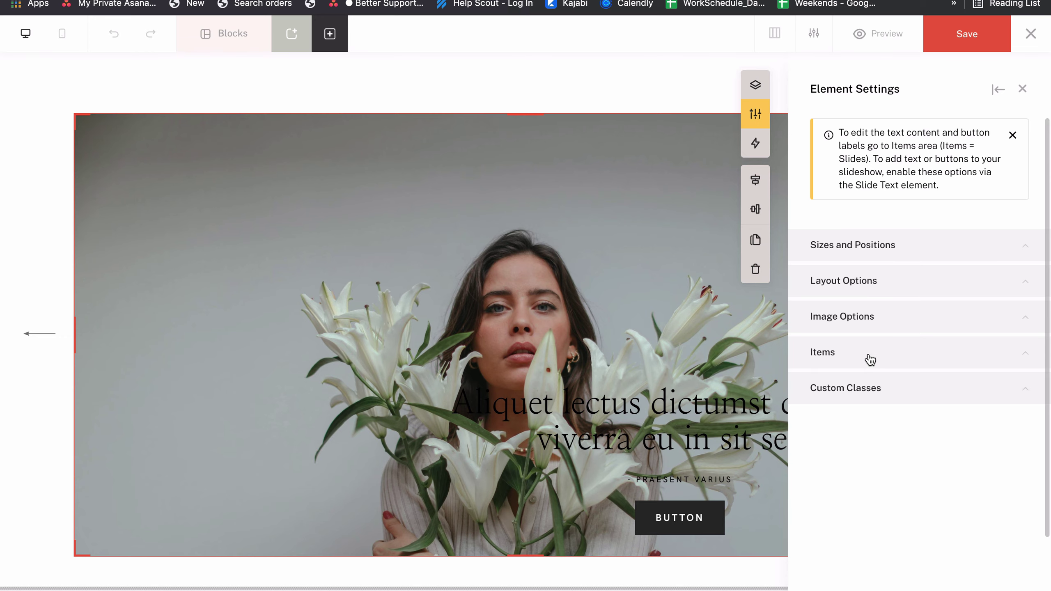
# Set the Image Corner Radius to 200 px in Image Options
pyautogui.click(860, 286)
pyautogui.click(860, 287)
pyautogui.click(836, 327)
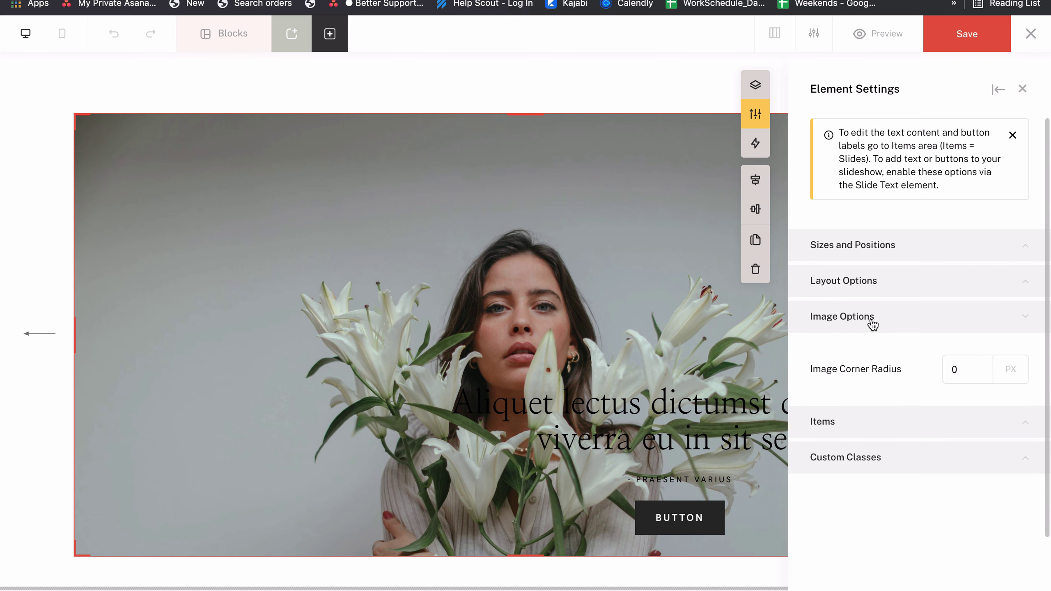
pyautogui.doubleClick(945, 366)
pyautogui.write('100')
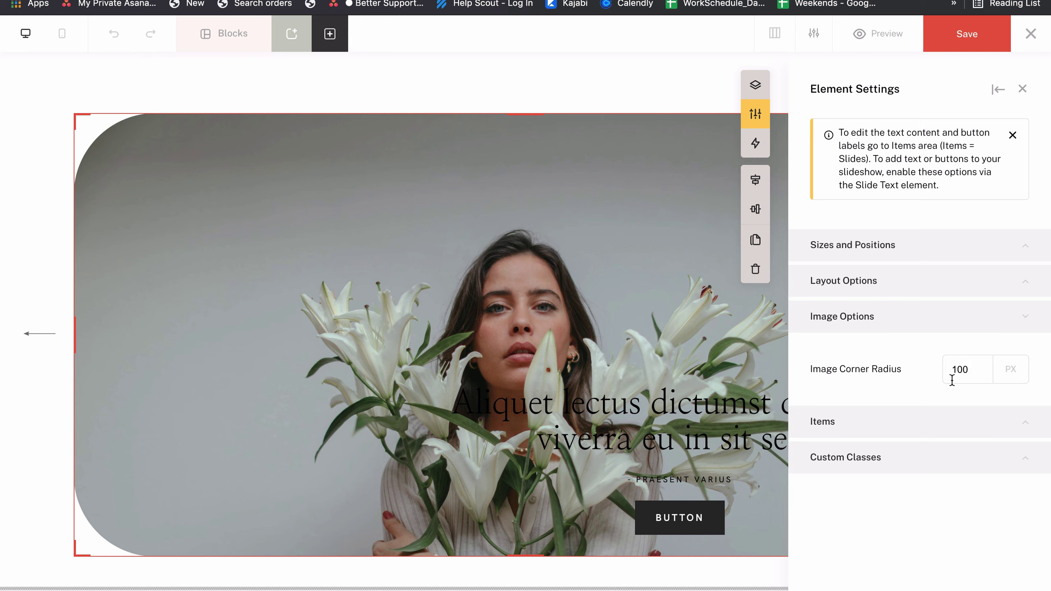
pyautogui.write('200')
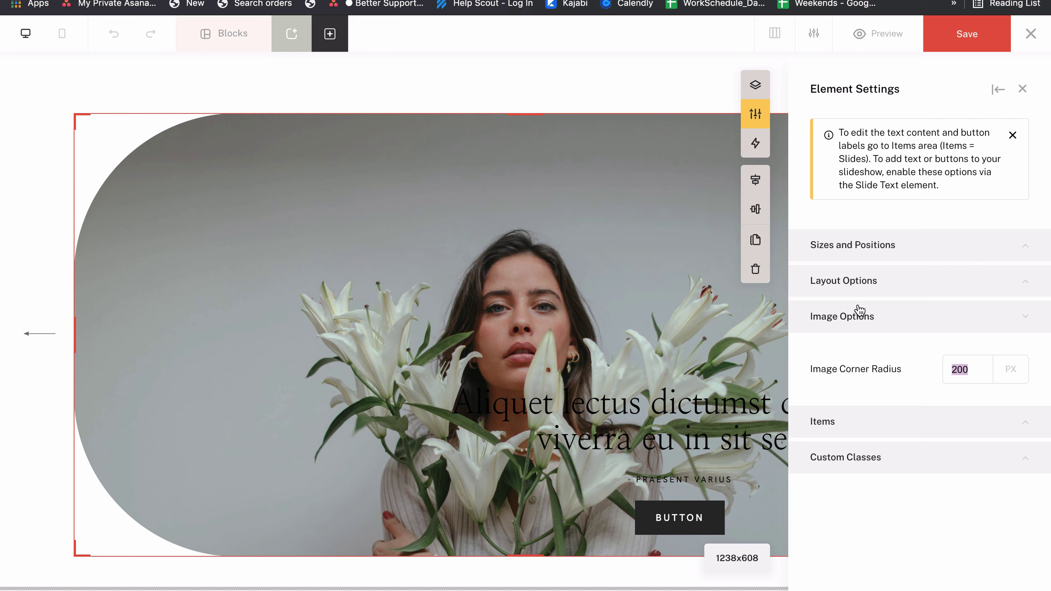
# Set Layout Type to Visible Nearby after comparing it with the single-slide layout
pyautogui.click(873, 292)
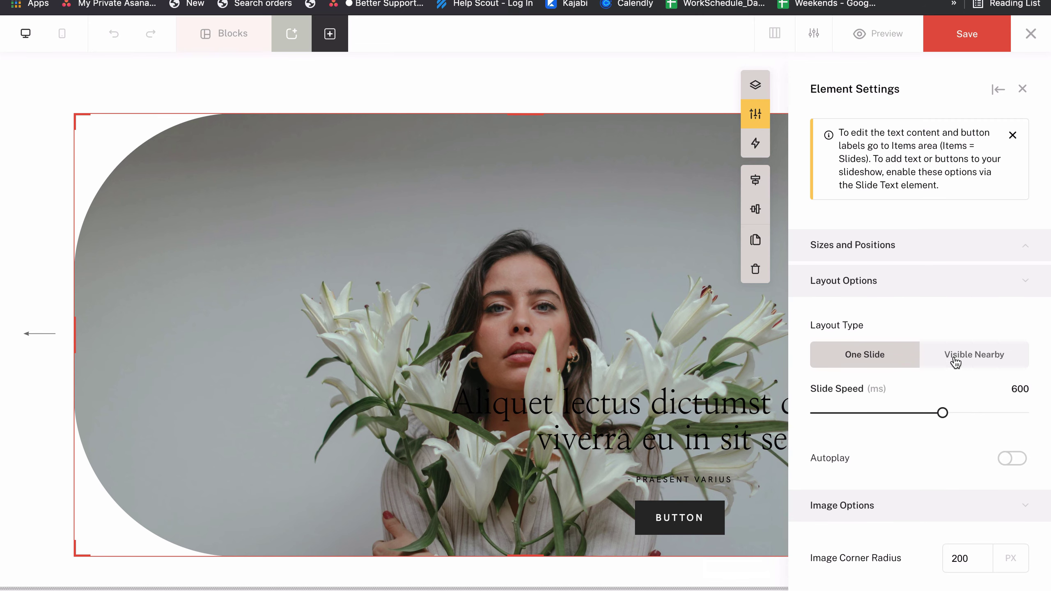
pyautogui.scroll(-2, 956, 363)
pyautogui.click(962, 303)
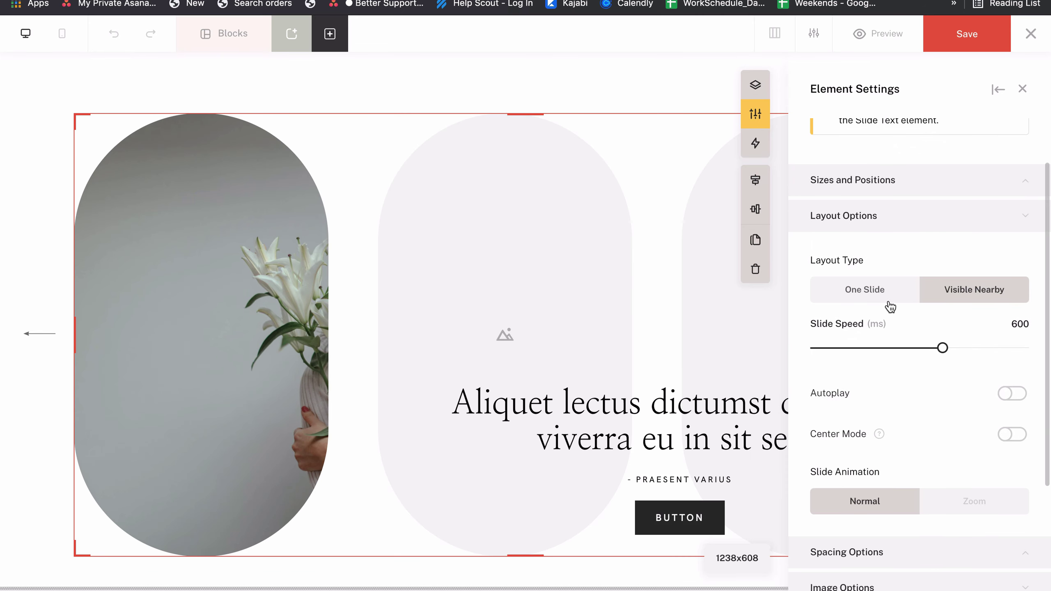
pyautogui.click(876, 298)
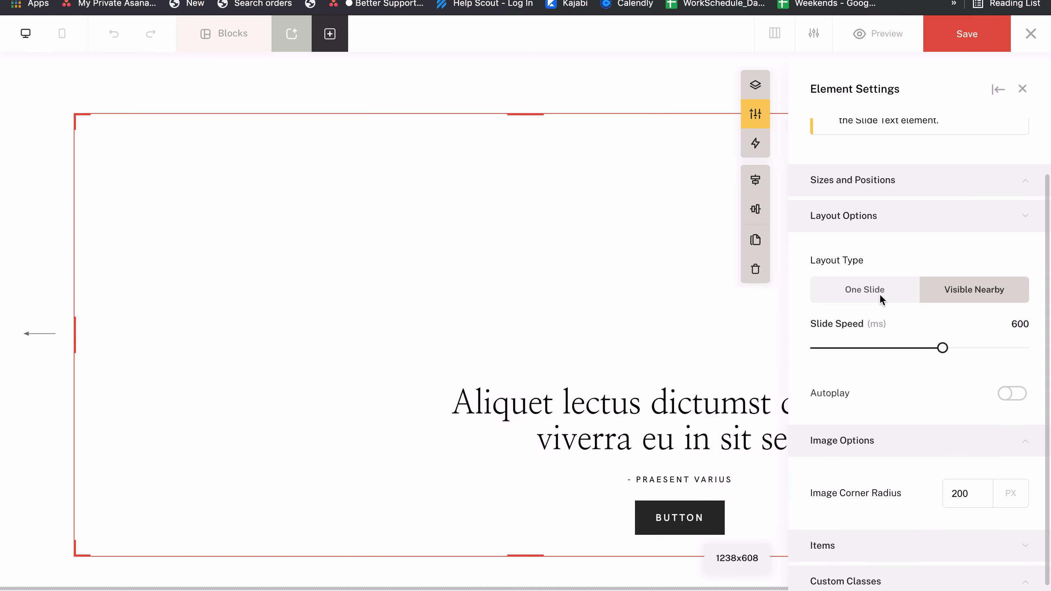
pyautogui.click(958, 300)
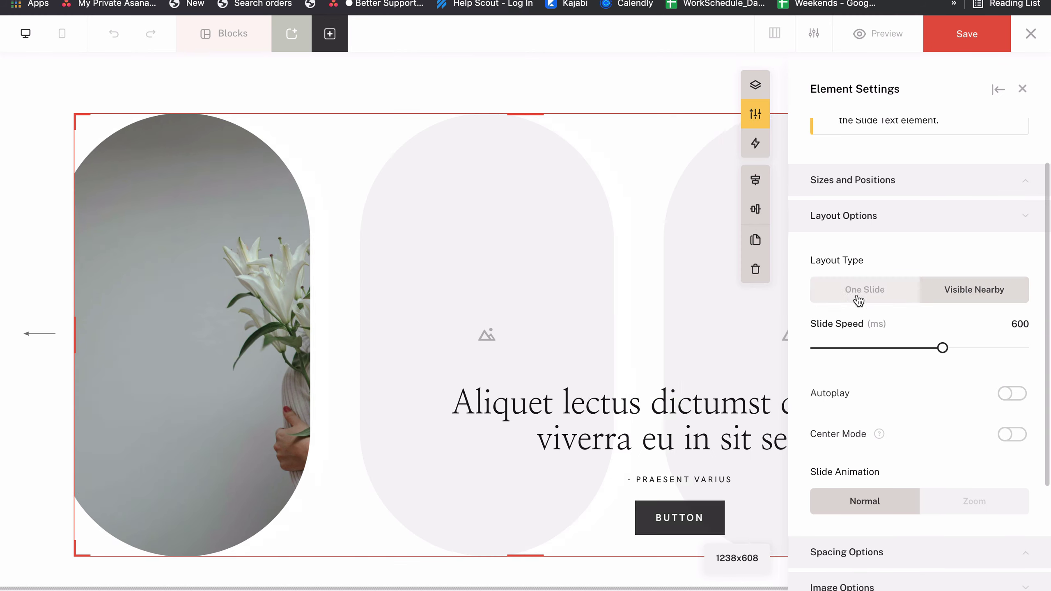
pyautogui.click(883, 307)
pyautogui.click(925, 298)
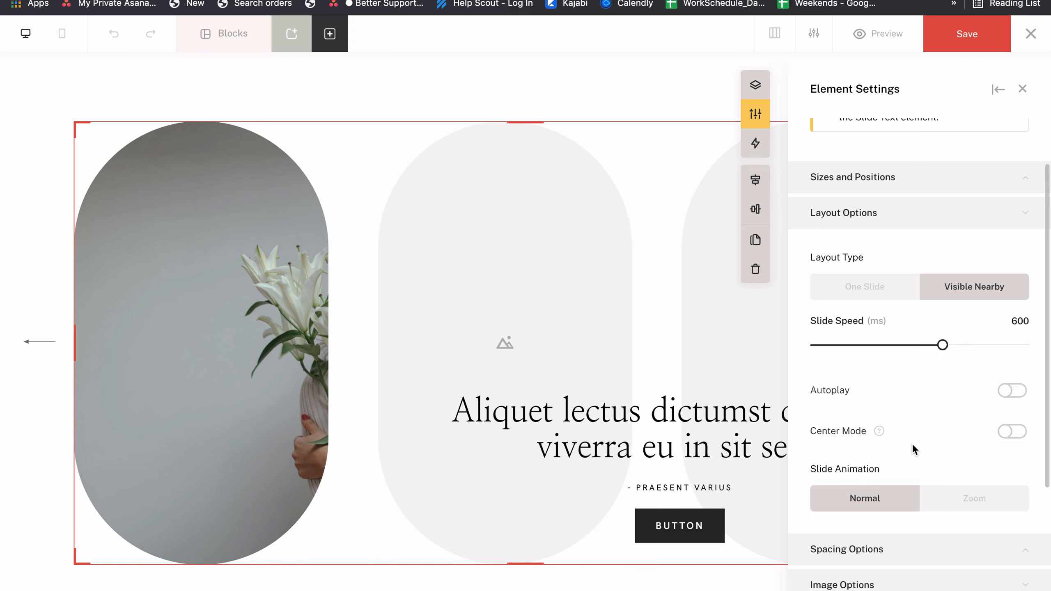
# Adjust the slide transition speed and preview the carousel with the arrow elements
pyautogui.scroll(-3, 911, 444)
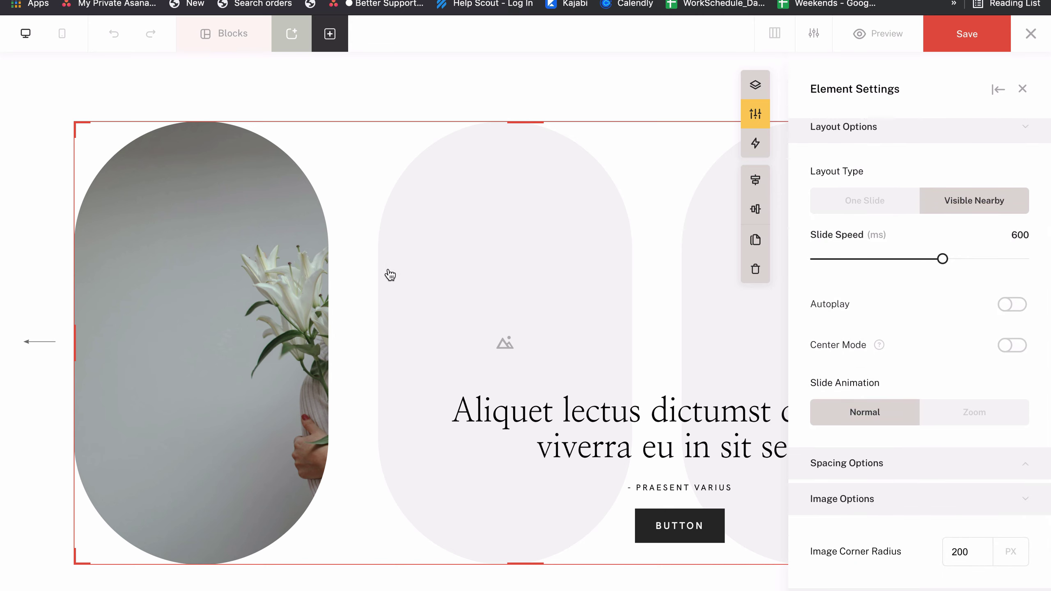
pyautogui.scroll(-2, 1020, 357)
pyautogui.scroll(3, 1020, 359)
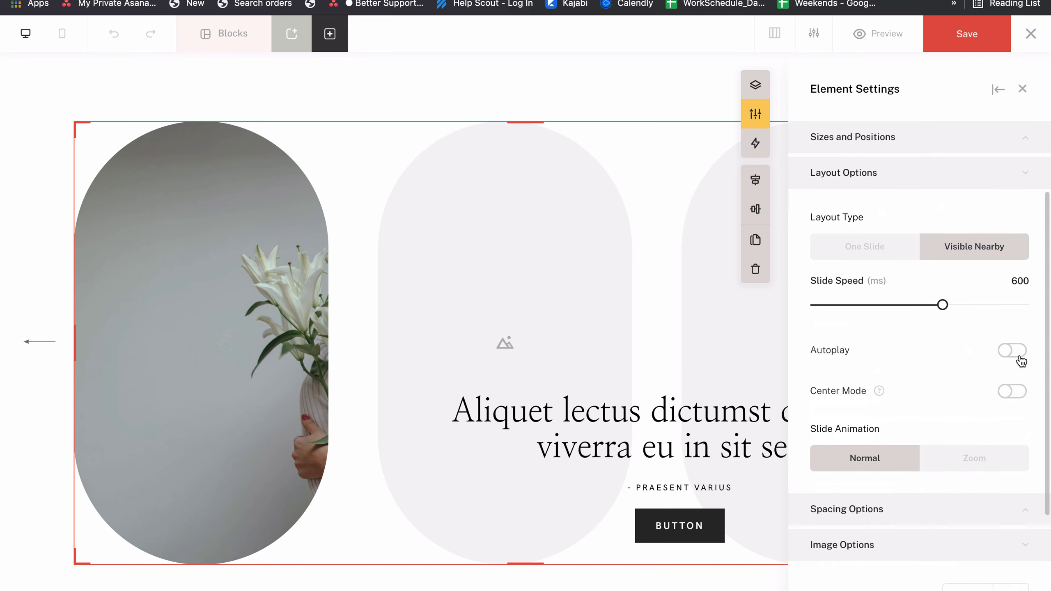
pyautogui.scroll(-4, 1020, 358)
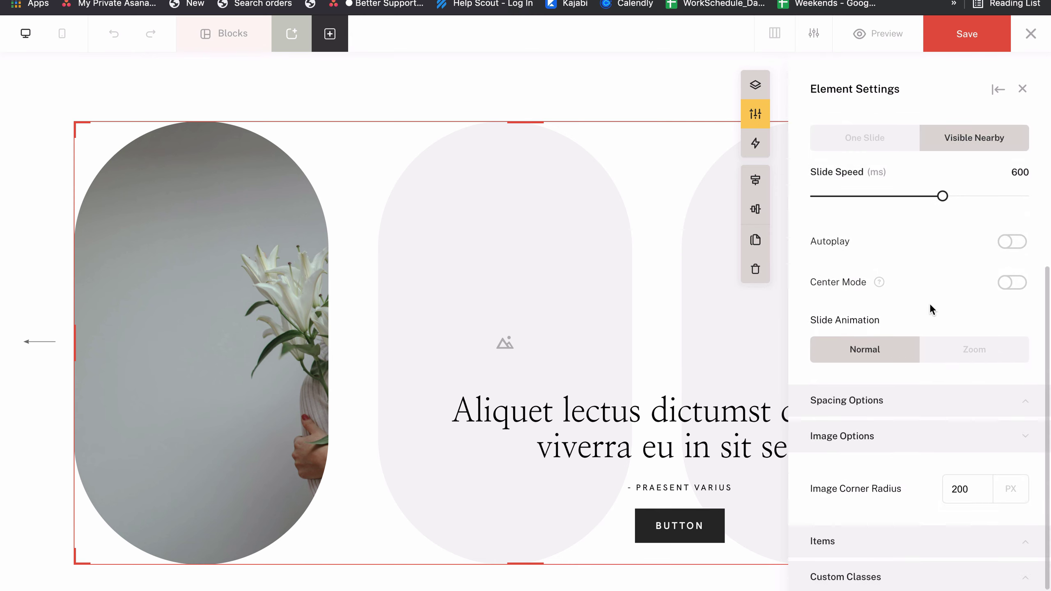
pyautogui.scroll(4, 930, 305)
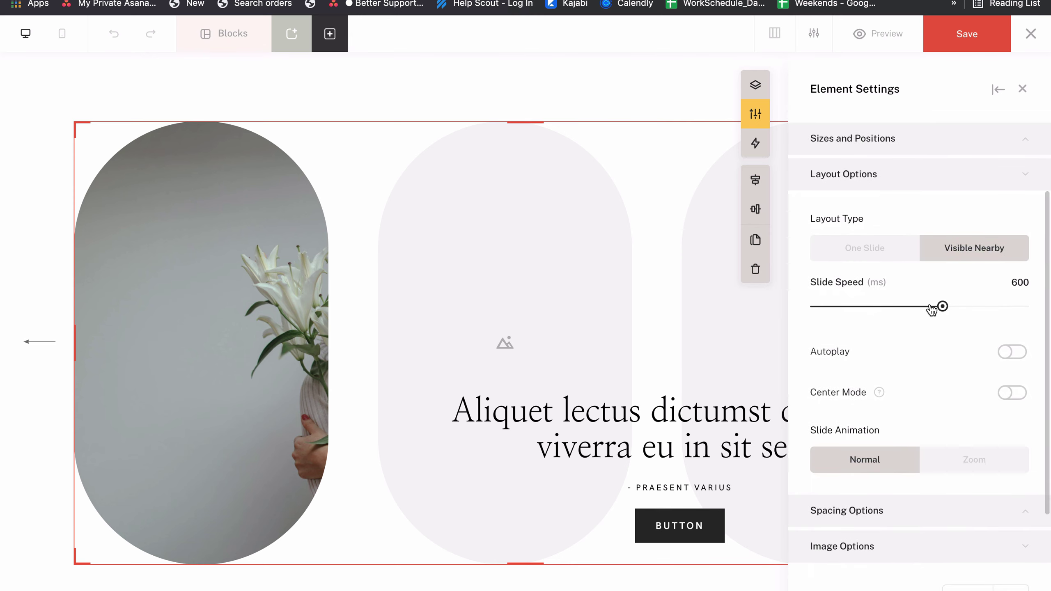
pyautogui.moveTo(931, 308); pyautogui.dragTo(968, 306)
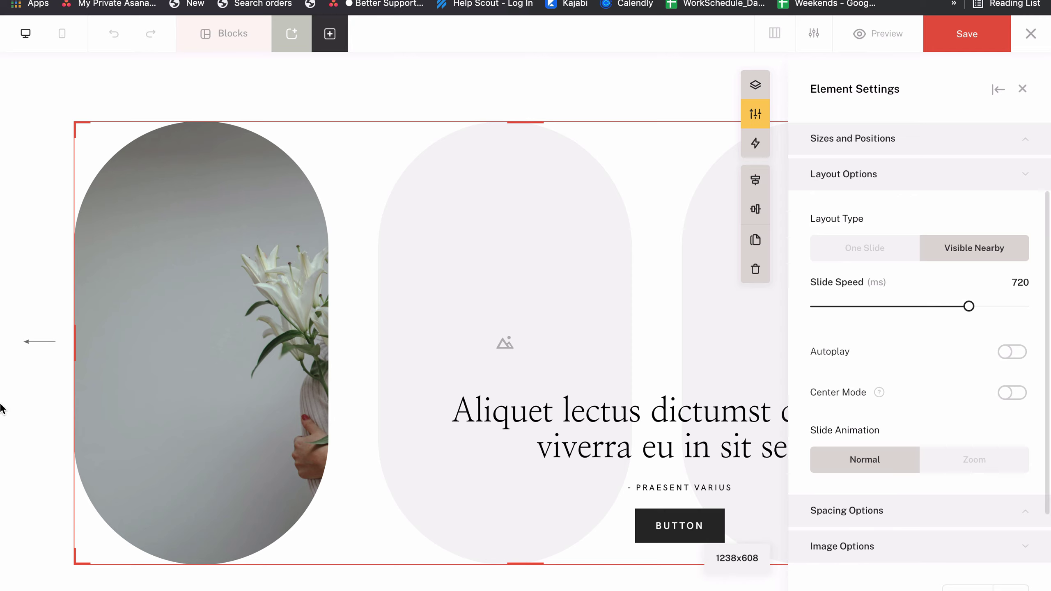
pyautogui.click(44, 350)
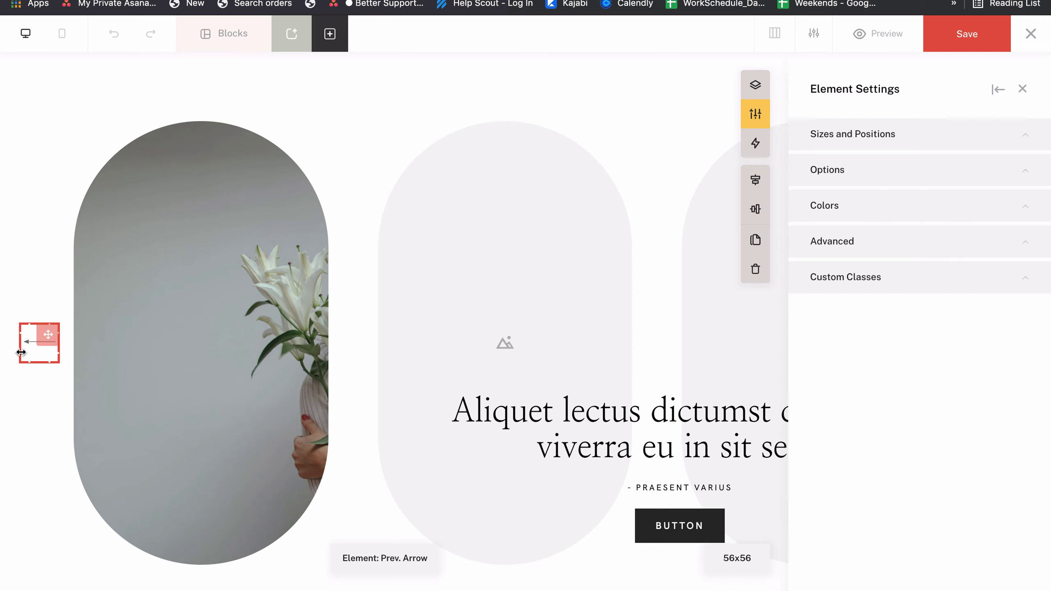
pyautogui.click(31, 348)
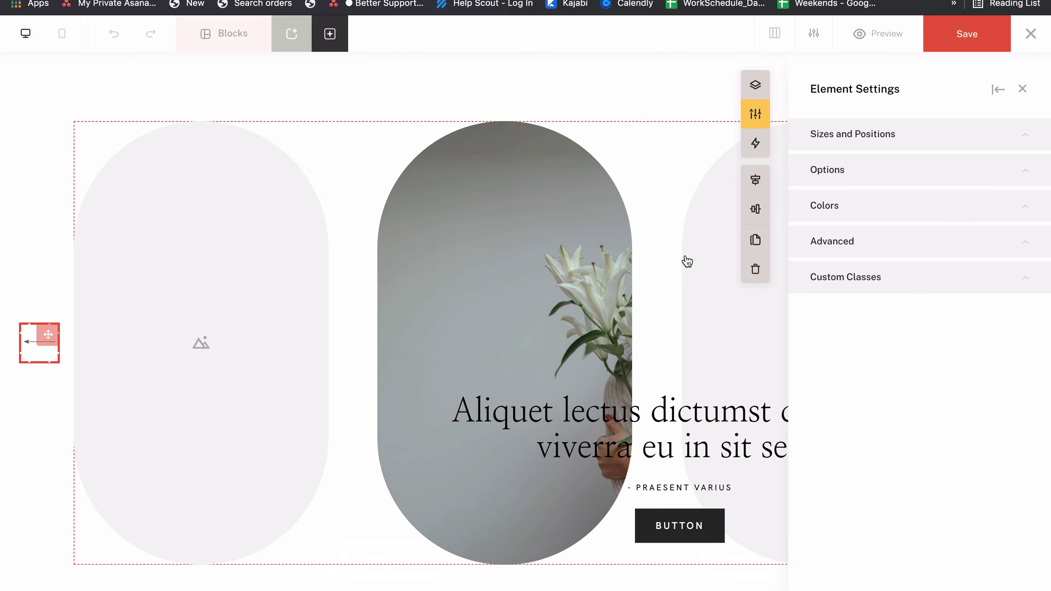
pyautogui.click(537, 329)
# Set slide speed to 550 ms, turn on autoplay and switch Center Mode on
pyautogui.scroll(-4, 100, 318)
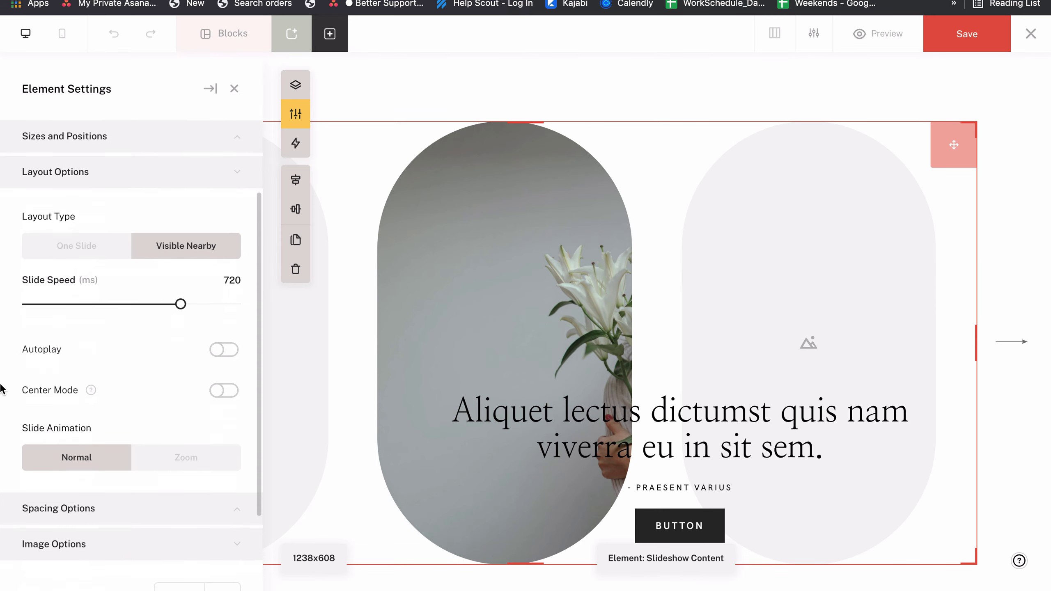
pyautogui.moveTo(180, 274); pyautogui.dragTo(145, 281)
pyautogui.click(225, 318)
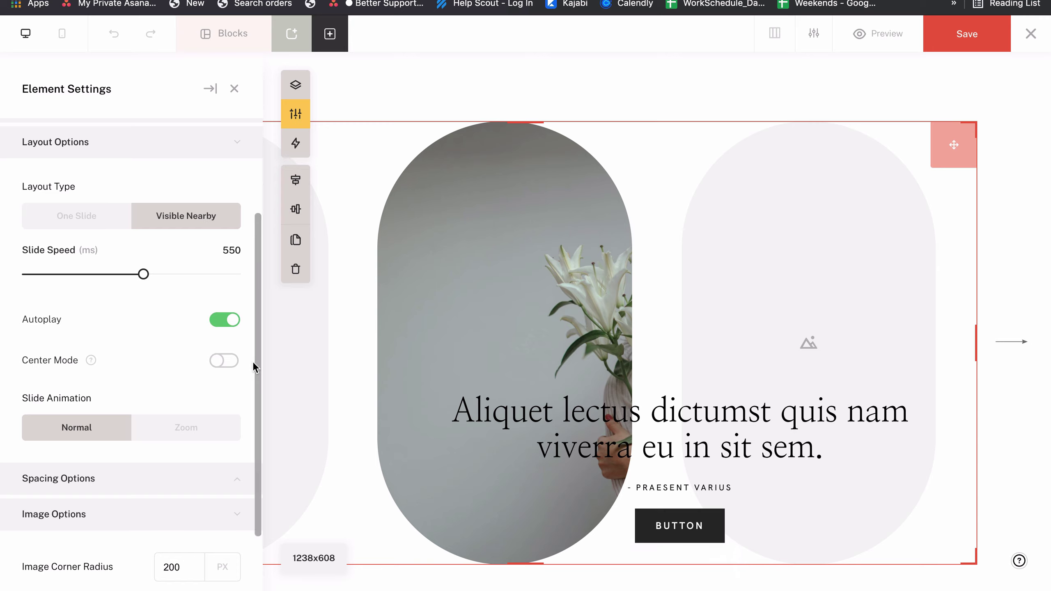
pyautogui.click(223, 361)
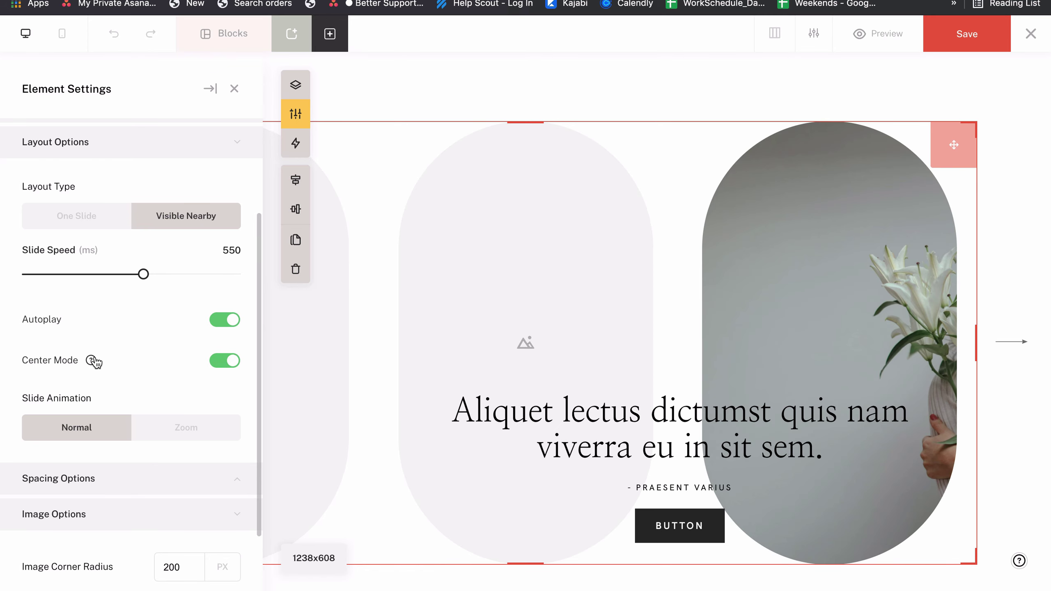
pyautogui.moveTo(92, 360)
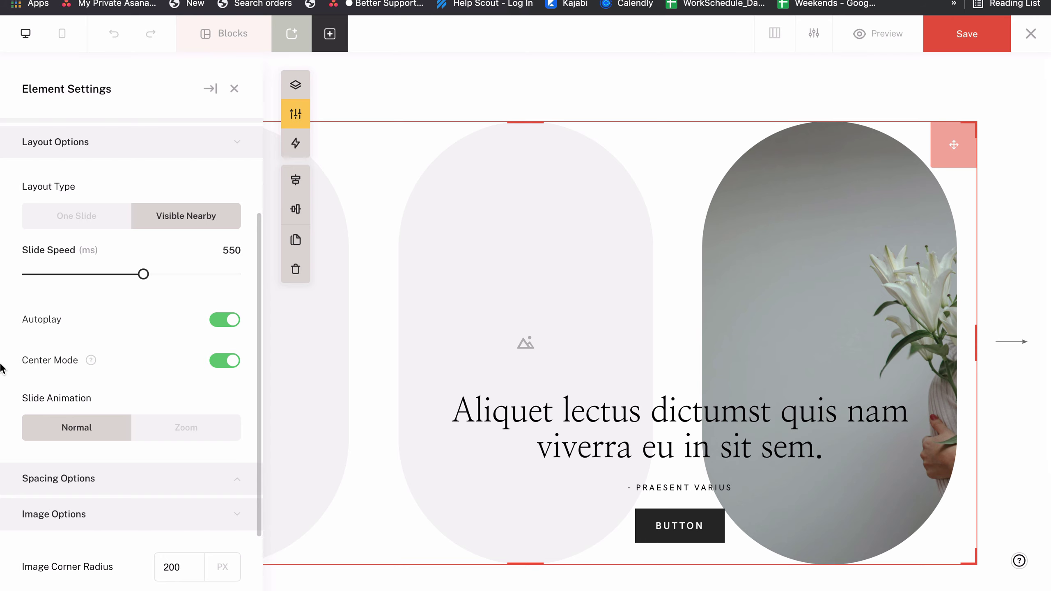
# Set Slide Animation to Zoom with a 20% animation amount
pyautogui.click(200, 438)
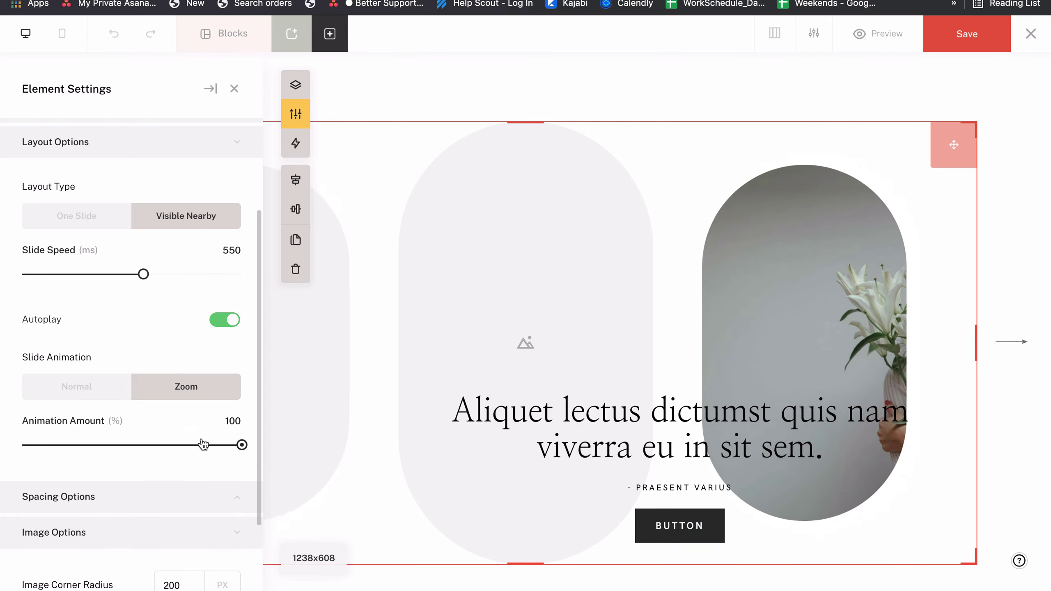
pyautogui.click(77, 389)
pyautogui.click(181, 435)
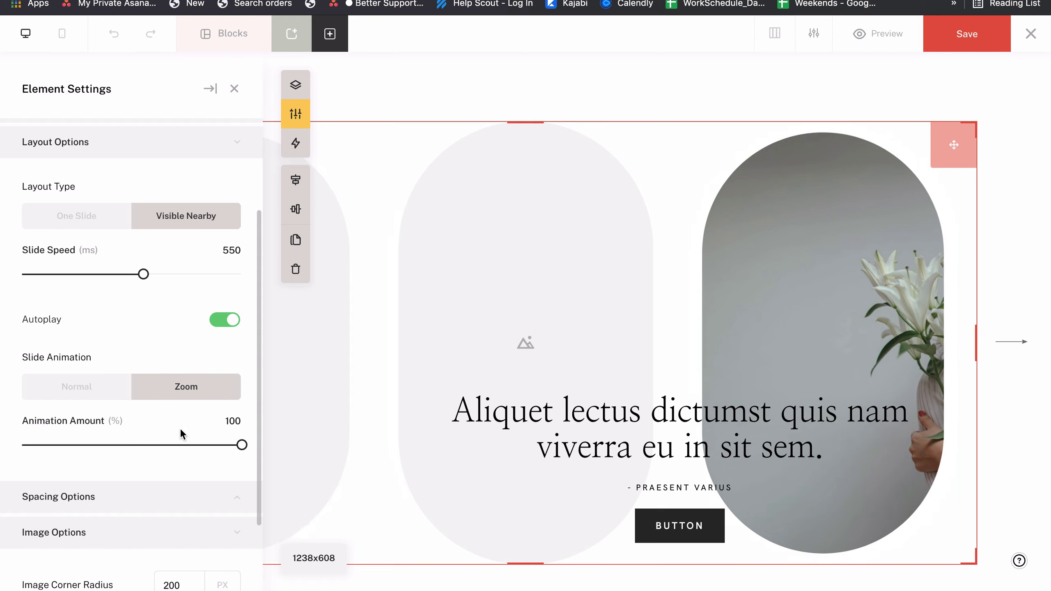
pyautogui.scroll(-3, 197, 460)
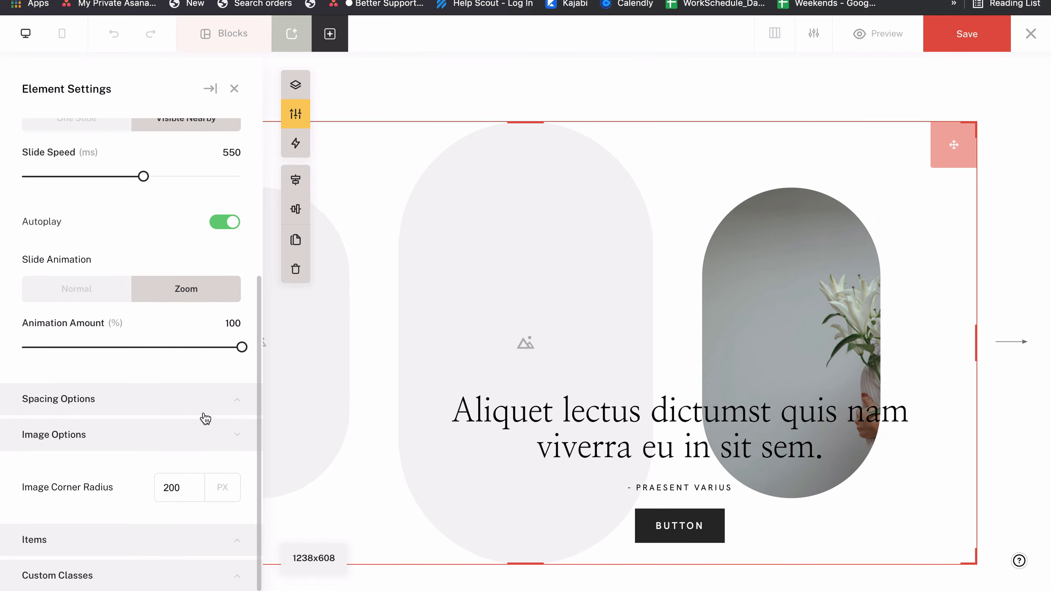
pyautogui.moveTo(240, 352); pyautogui.dragTo(45, 357)
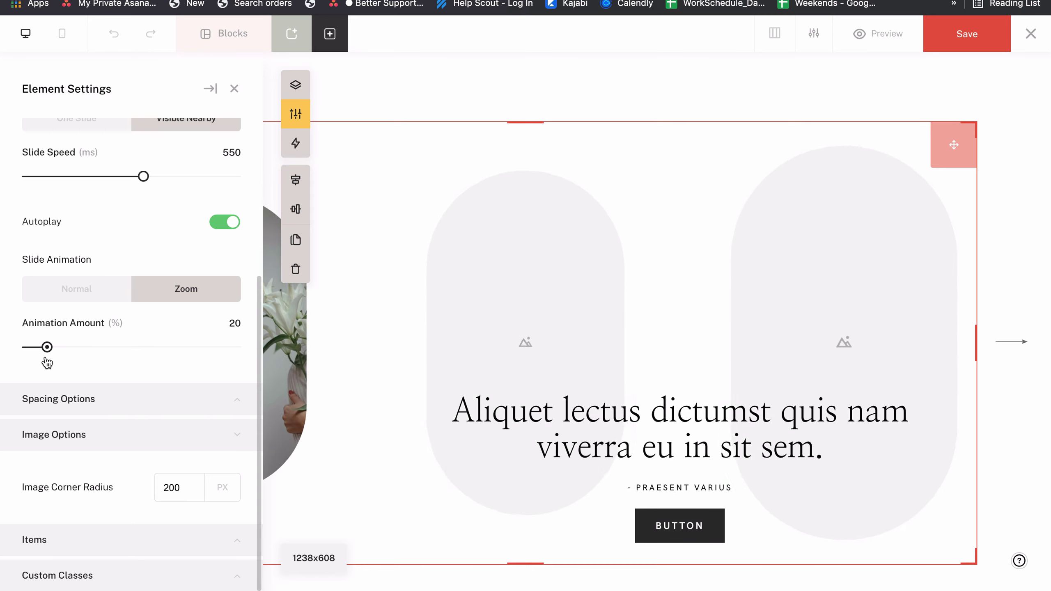
# Set Slide Width to 424 px and Slide Gap to 95 px, then collapse the option groups
pyautogui.click(1018, 351)
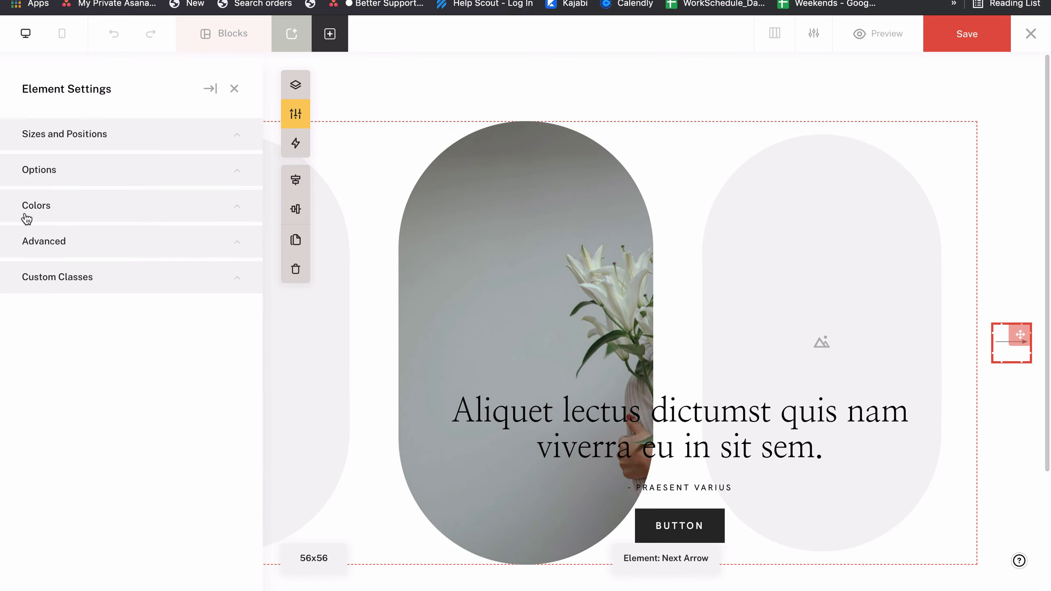
pyautogui.click(273, 195)
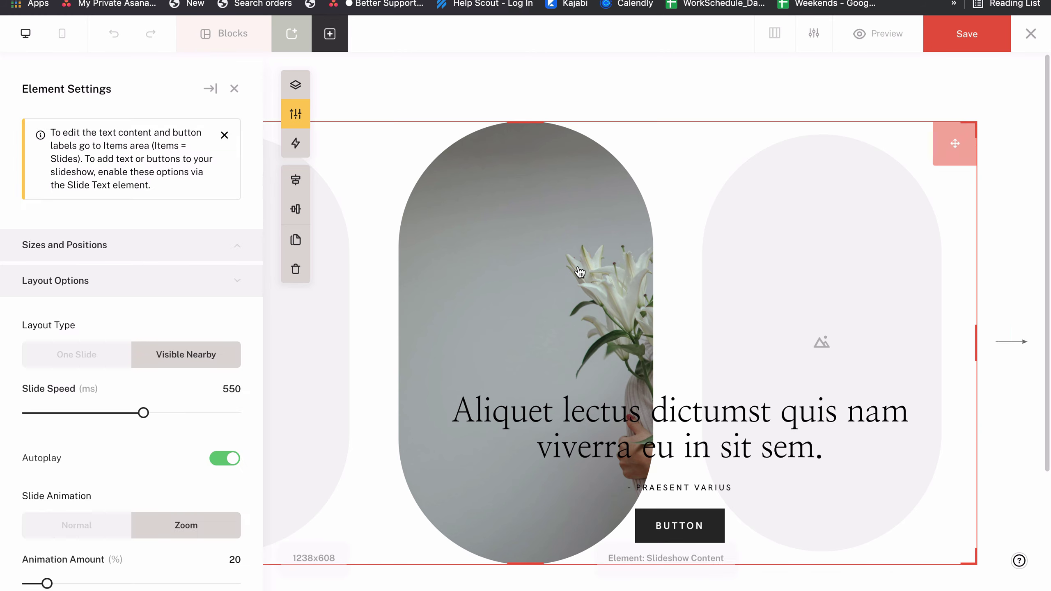
pyautogui.scroll(-8, 982, 422)
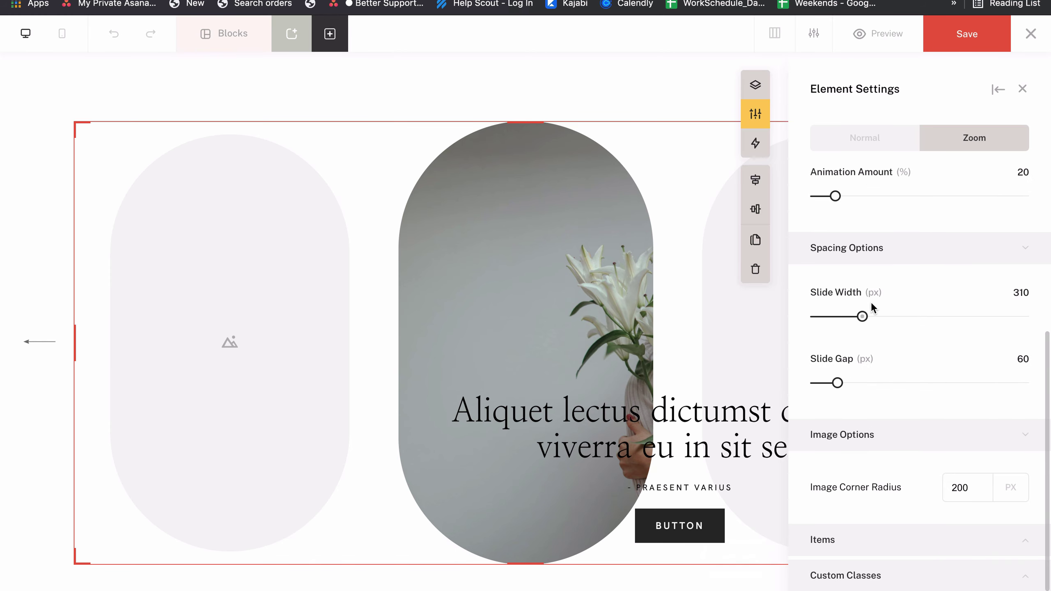
pyautogui.moveTo(859, 327); pyautogui.dragTo(891, 328)
pyautogui.moveTo(840, 393); pyautogui.dragTo(854, 394)
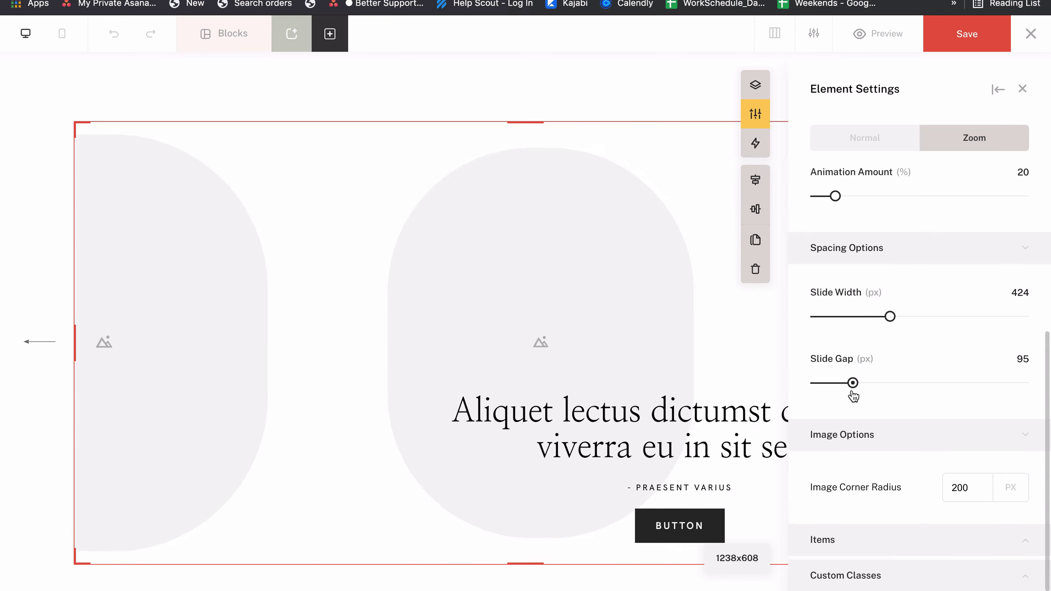
pyautogui.scroll(8, 852, 391)
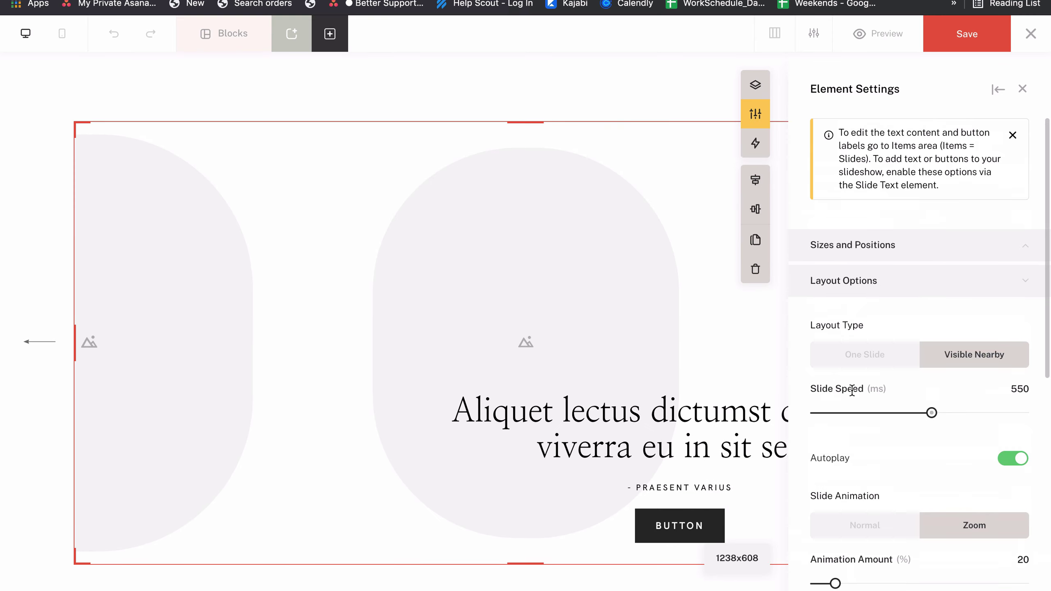
pyautogui.click(889, 279)
pyautogui.click(921, 313)
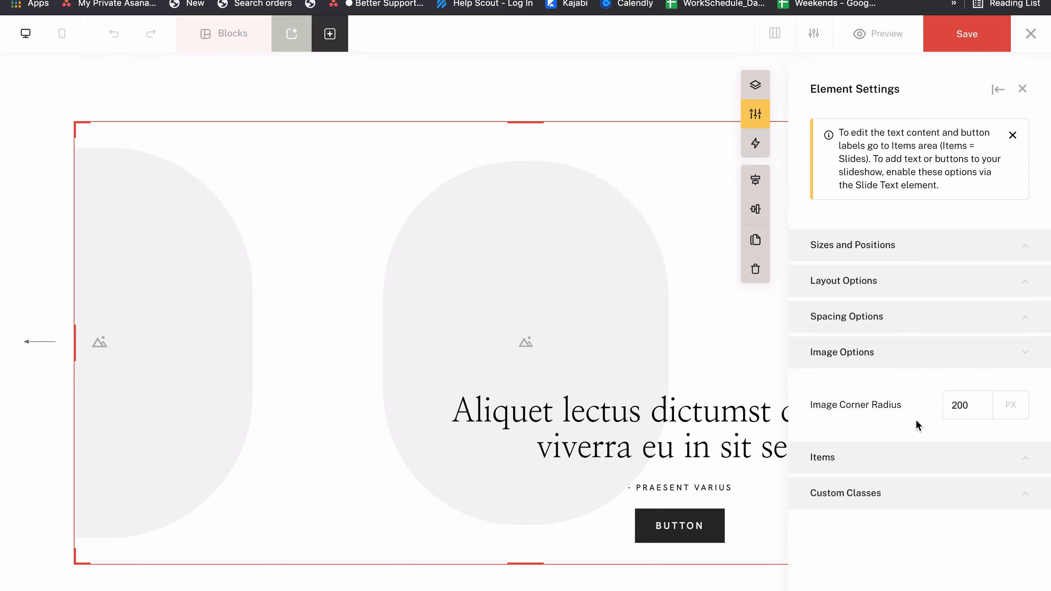
pyautogui.click(912, 344)
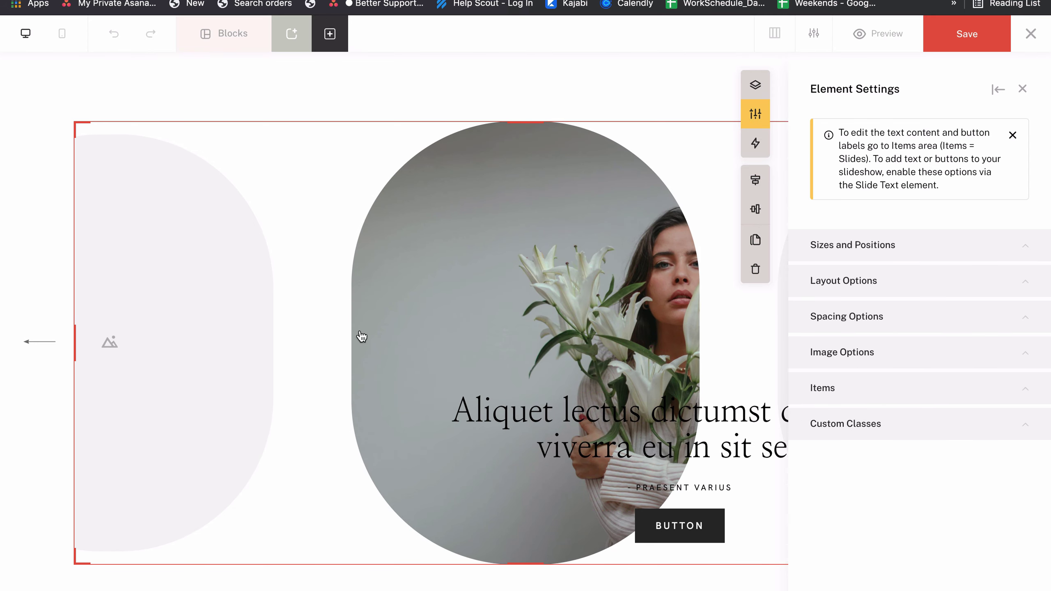
# Select the Slide Text layer and left-align its text after trying right and center
pyautogui.click(755, 85)
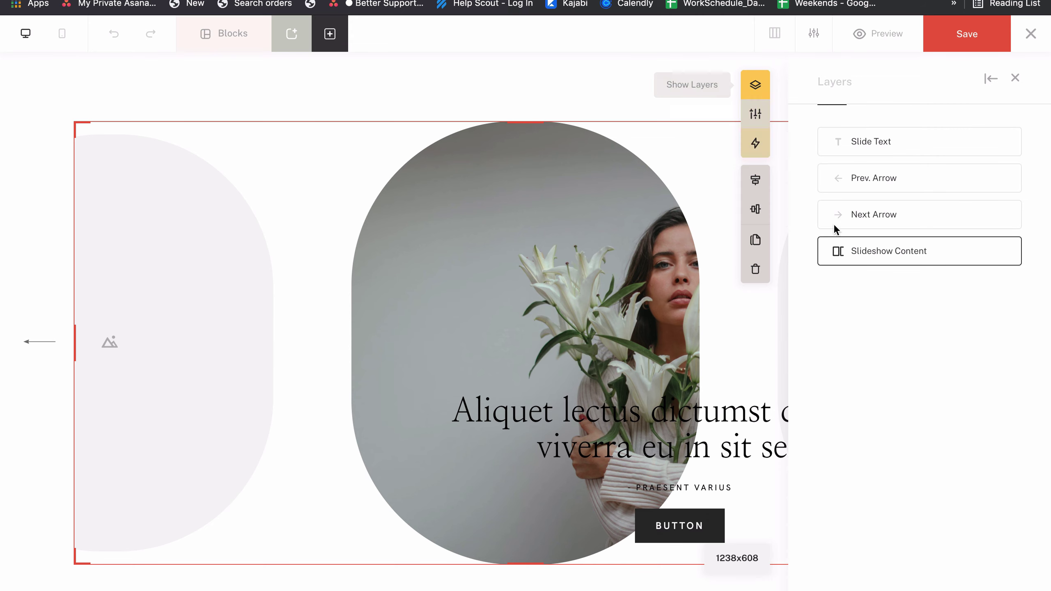
pyautogui.click(915, 136)
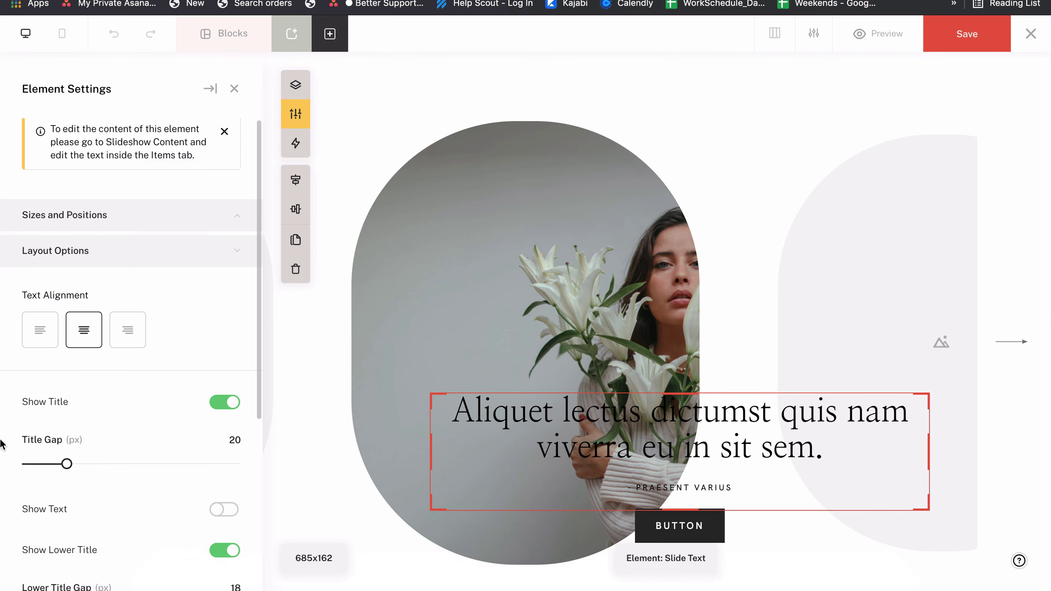
pyautogui.scroll(-3, 0, 441)
pyautogui.scroll(3, 1, 442)
pyautogui.scroll(-2, 48, 318)
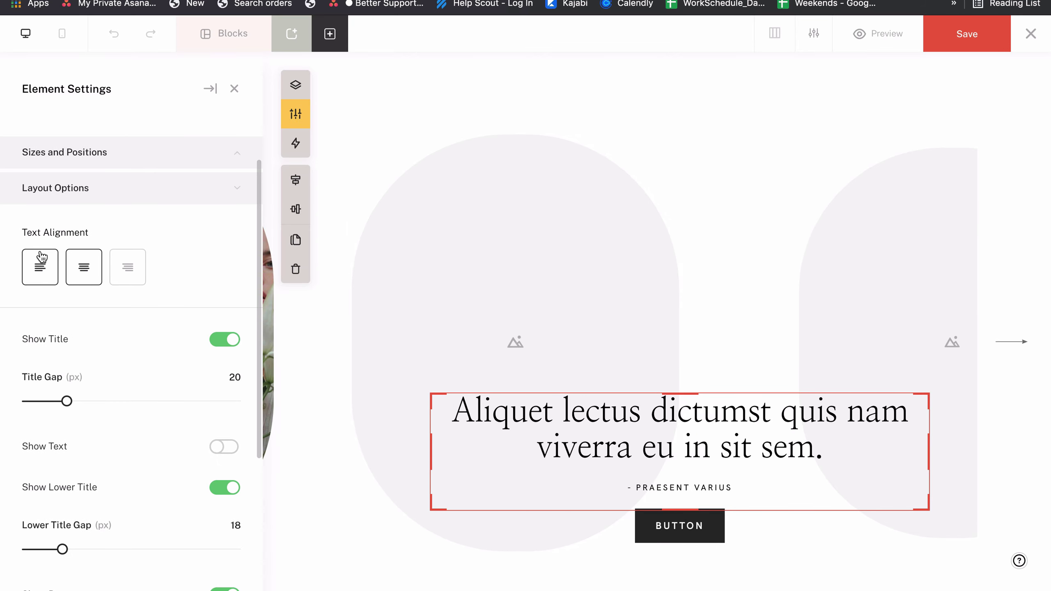
pyautogui.click(40, 260)
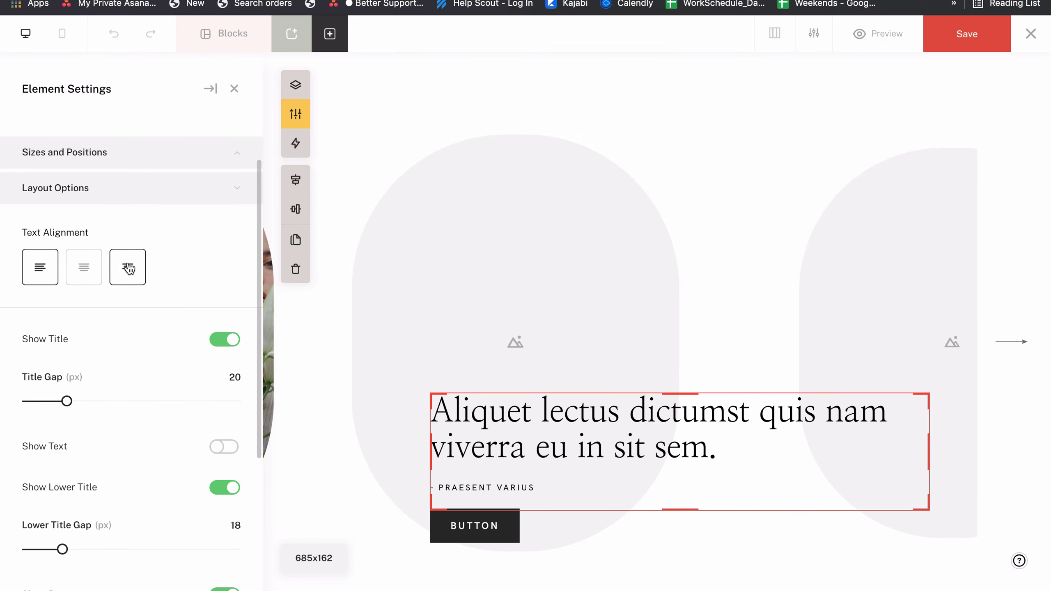
pyautogui.click(129, 268)
pyautogui.click(85, 266)
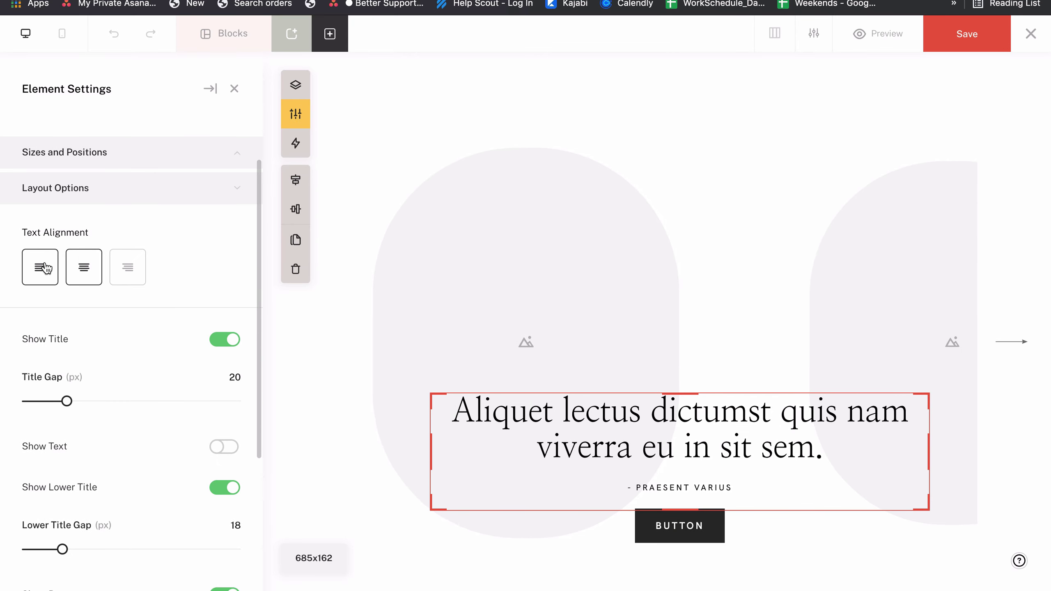
pyautogui.click(46, 268)
# Keep the slide title visible and enable body text beneath it
pyautogui.scroll(-1, 66, 414)
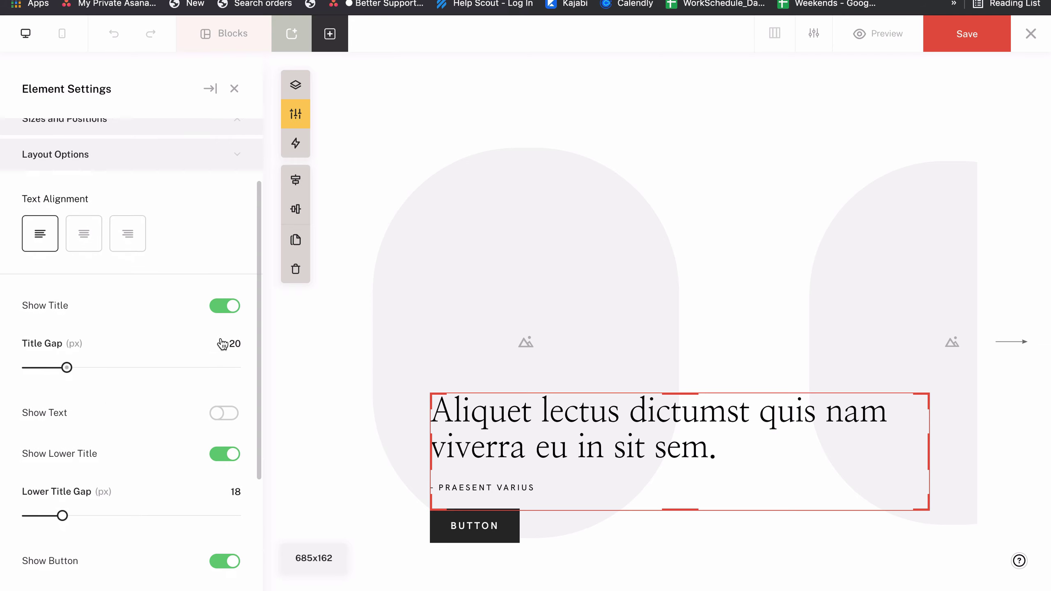
pyautogui.click(224, 304)
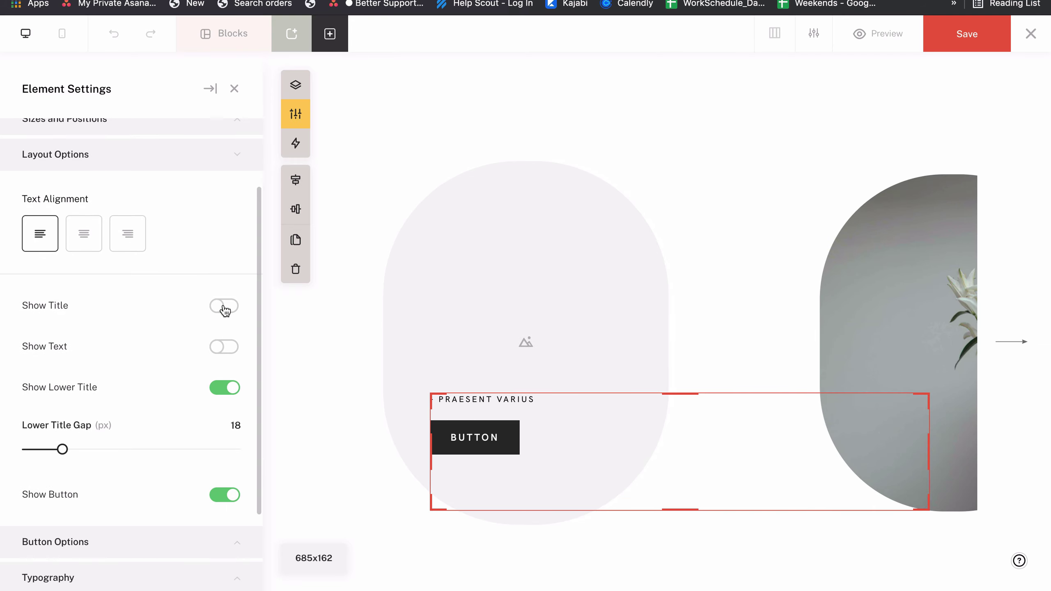
pyautogui.click(225, 306)
pyautogui.click(224, 412)
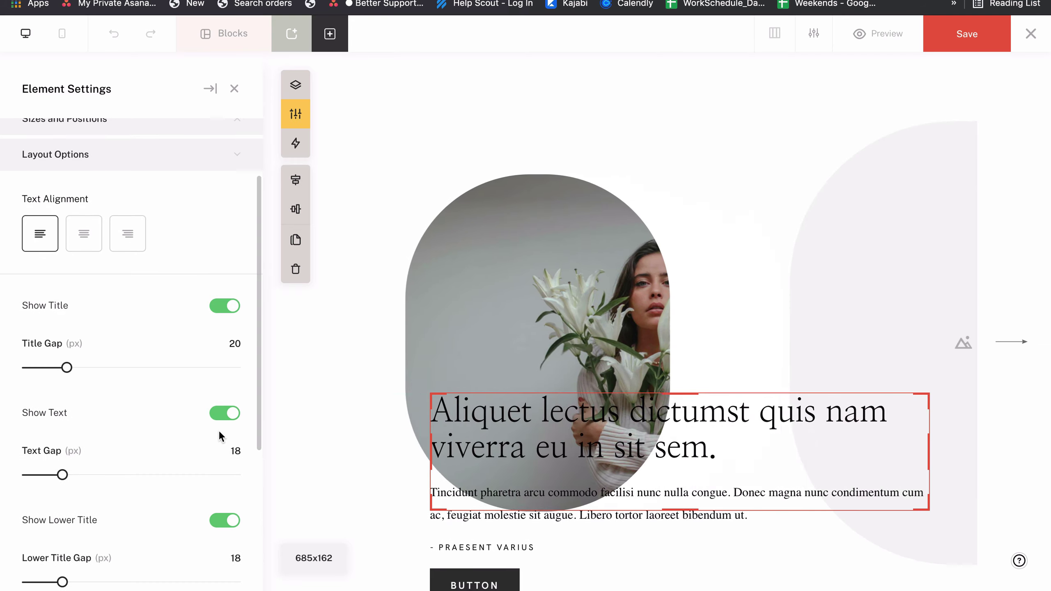
pyautogui.scroll(-2, 219, 431)
pyautogui.scroll(-3, 551, 445)
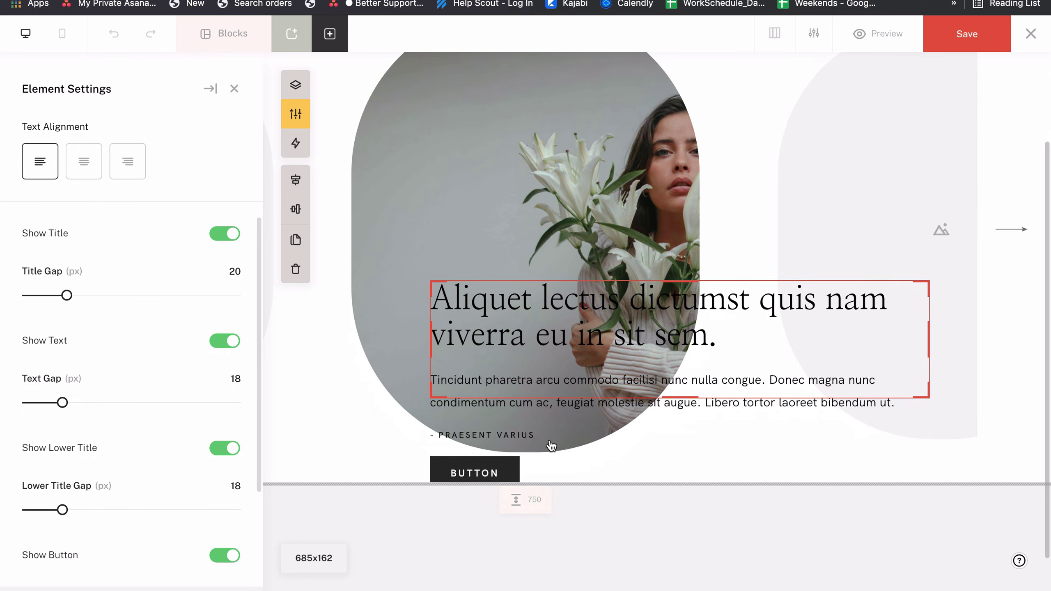
pyautogui.scroll(-4, 63, 426)
# Review the slide text's button, font and colour settings, then reselect Slideshow Content
pyautogui.click(62, 441)
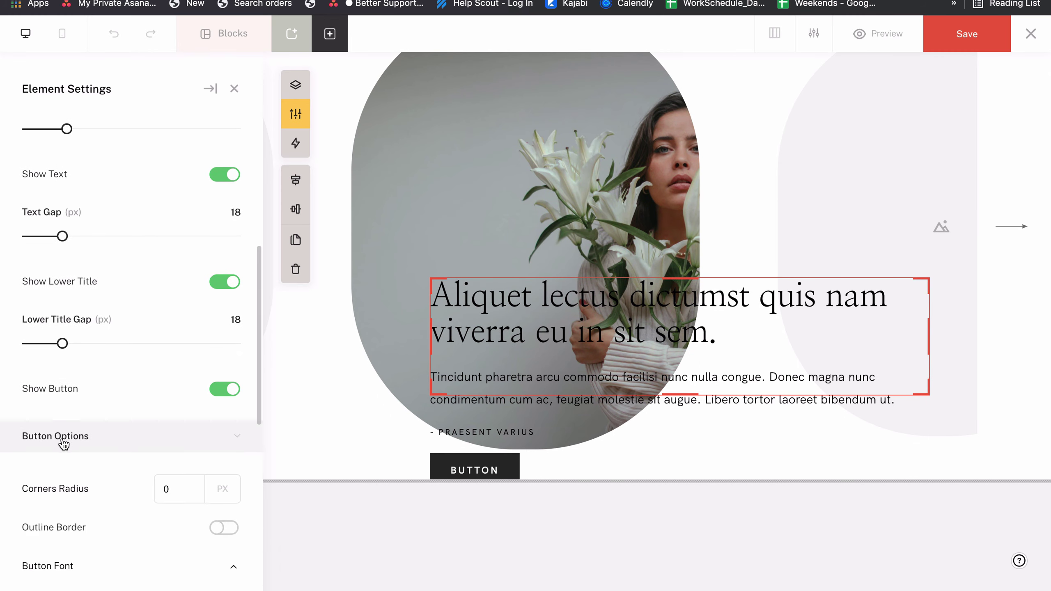
pyautogui.scroll(-5, 56, 265)
pyautogui.scroll(-3, 148, 467)
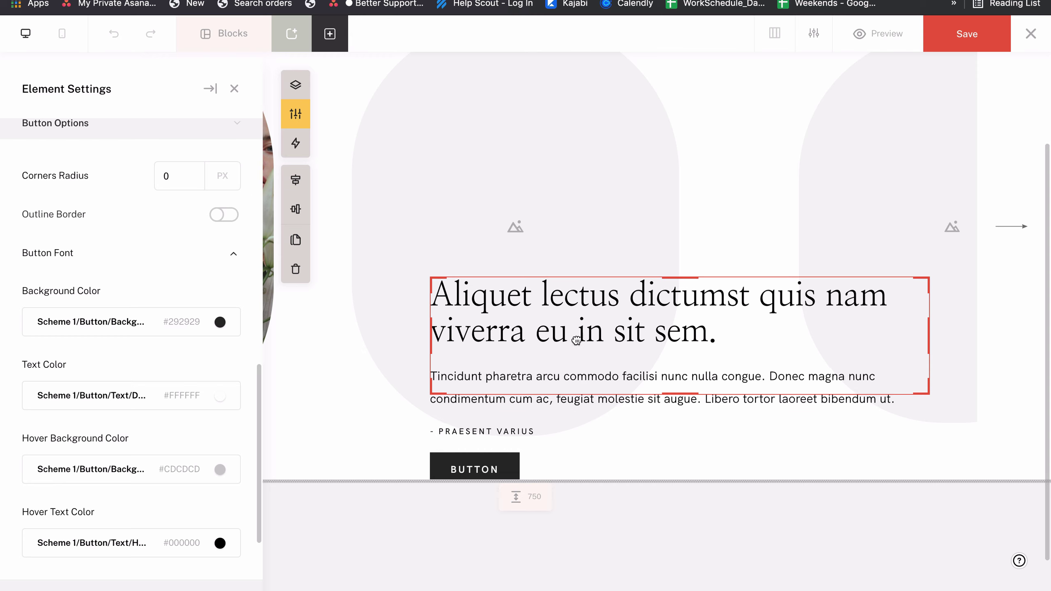
pyautogui.scroll(-3, 103, 339)
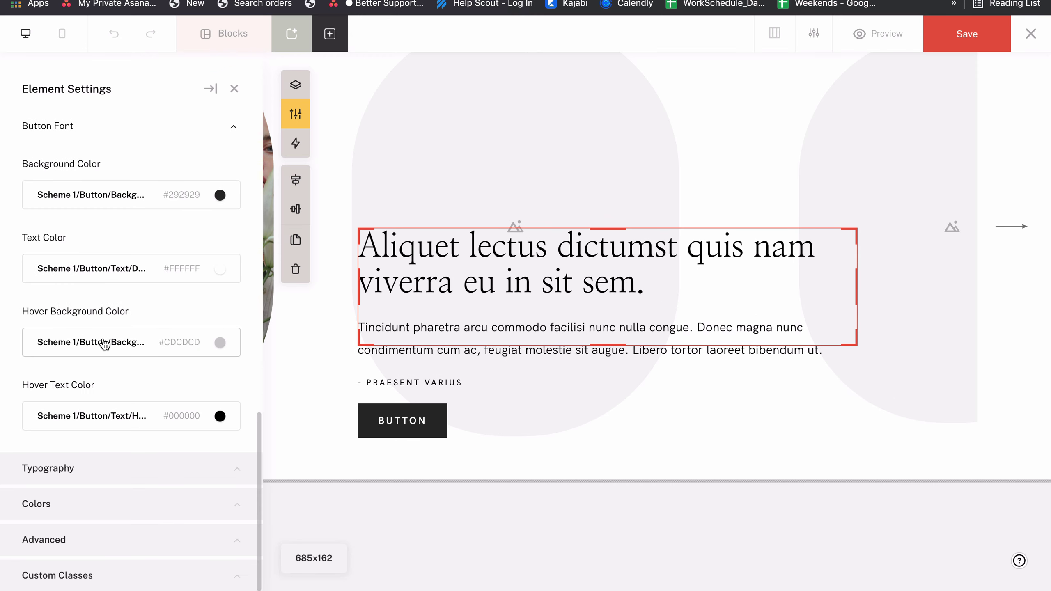
pyautogui.click(83, 476)
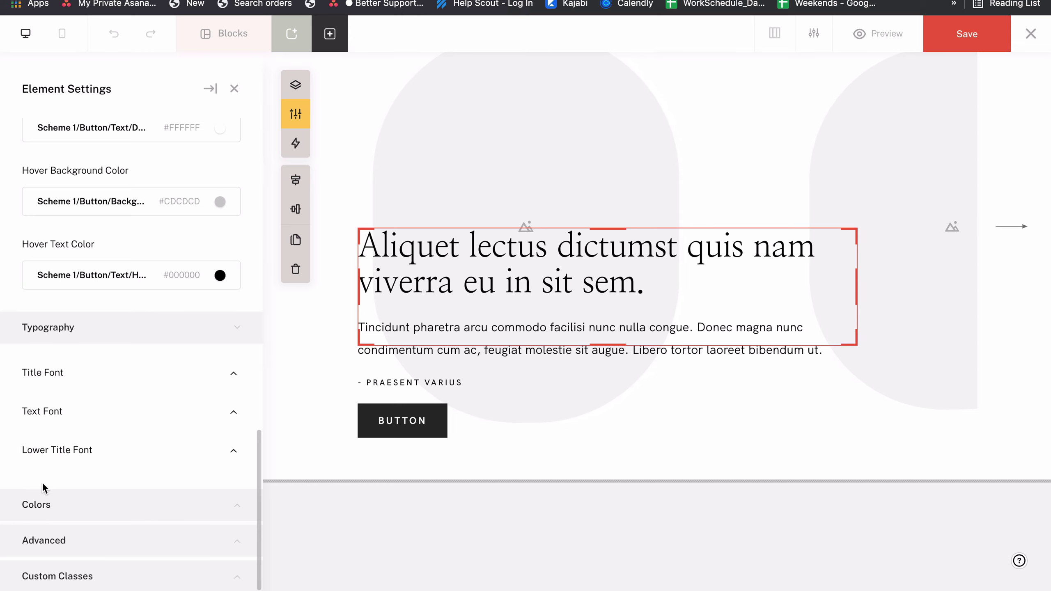
pyautogui.click(37, 507)
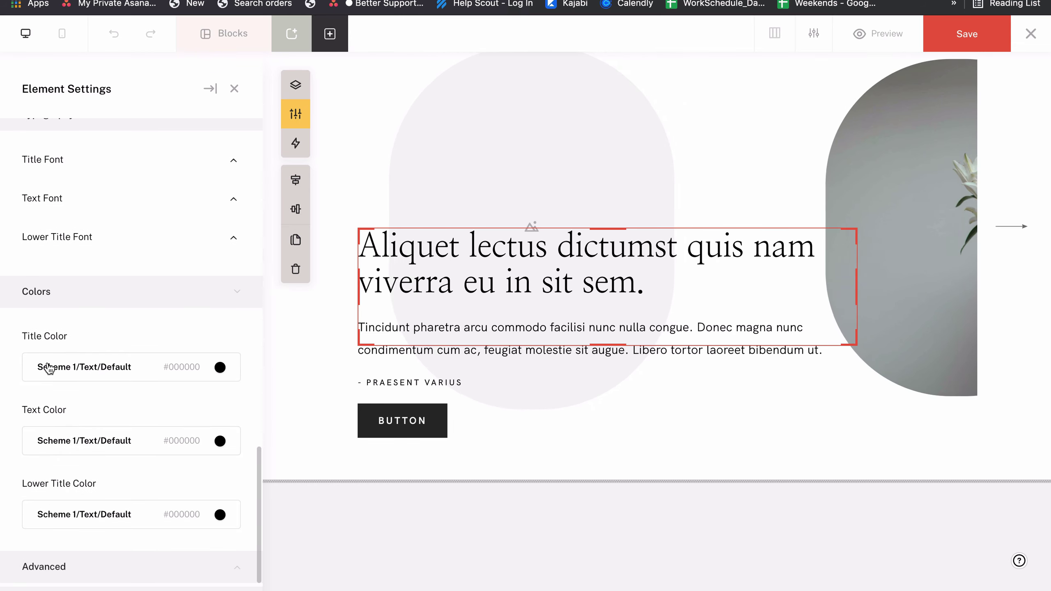
pyautogui.scroll(2, 635, 180)
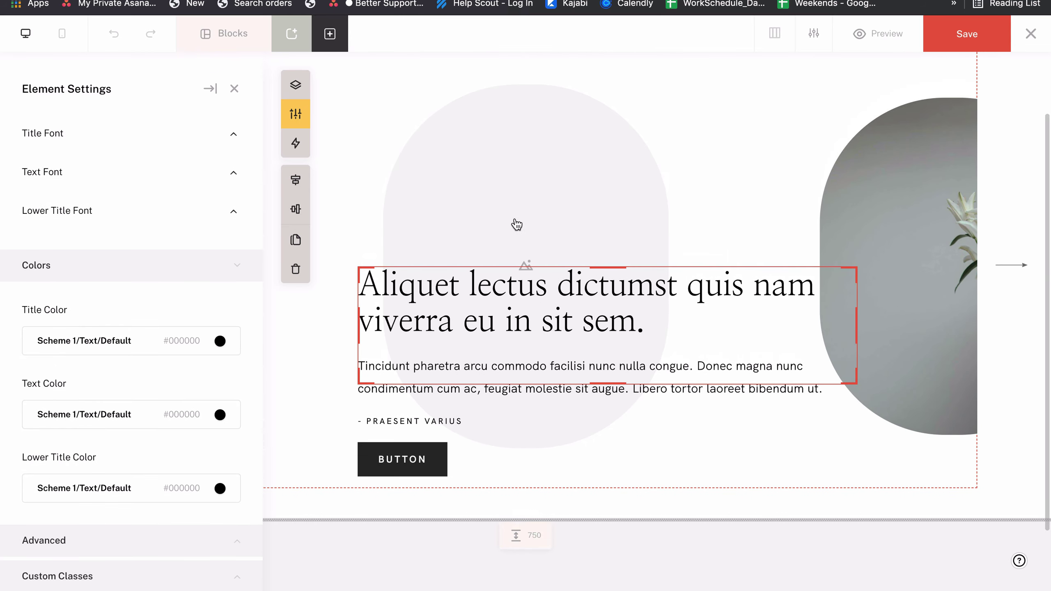
pyautogui.scroll(4, 497, 108)
pyautogui.click(525, 230)
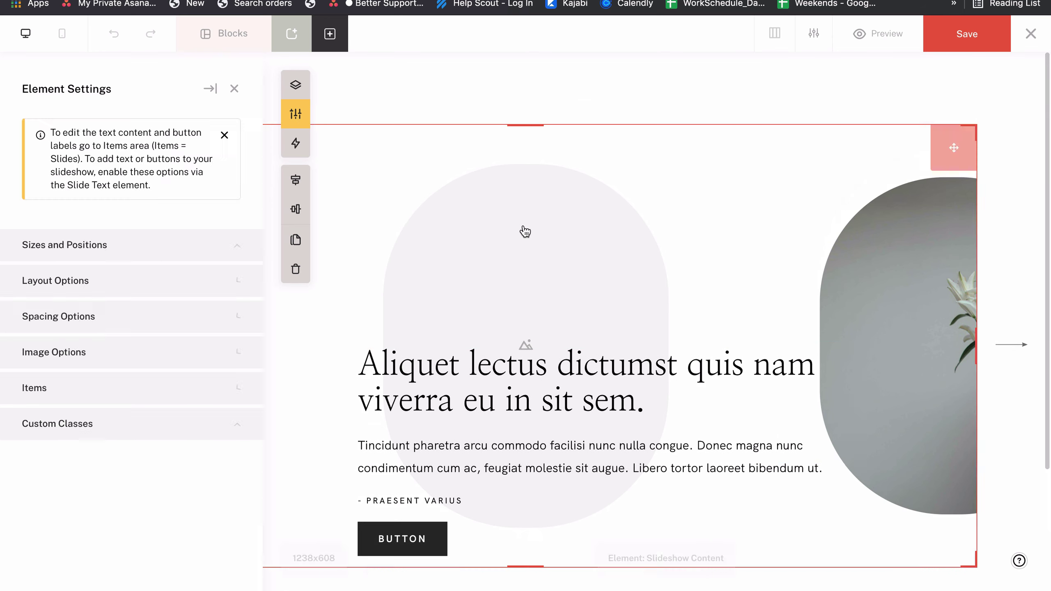
# Set Layout Type to One Slide and drag the slide text toward the left
pyautogui.click(854, 278)
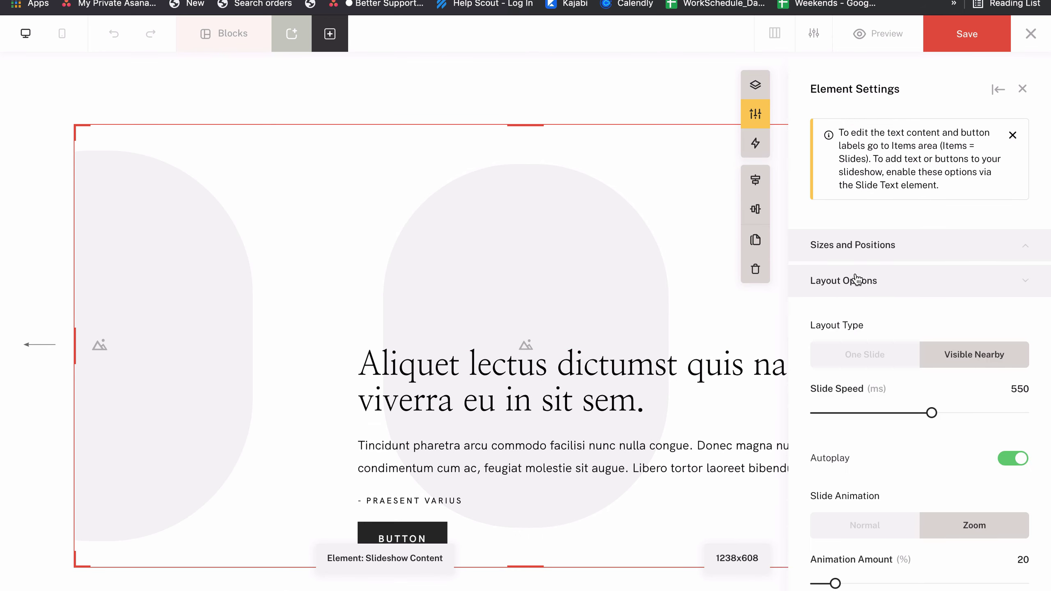
pyautogui.click(856, 356)
pyautogui.scroll(-2, 410, 408)
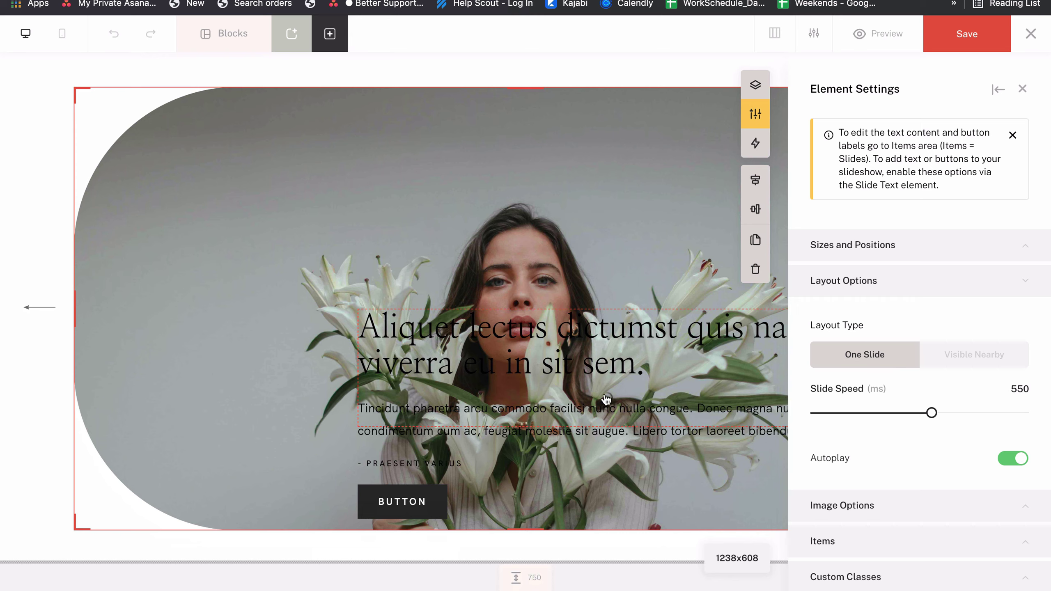
pyautogui.click(442, 382)
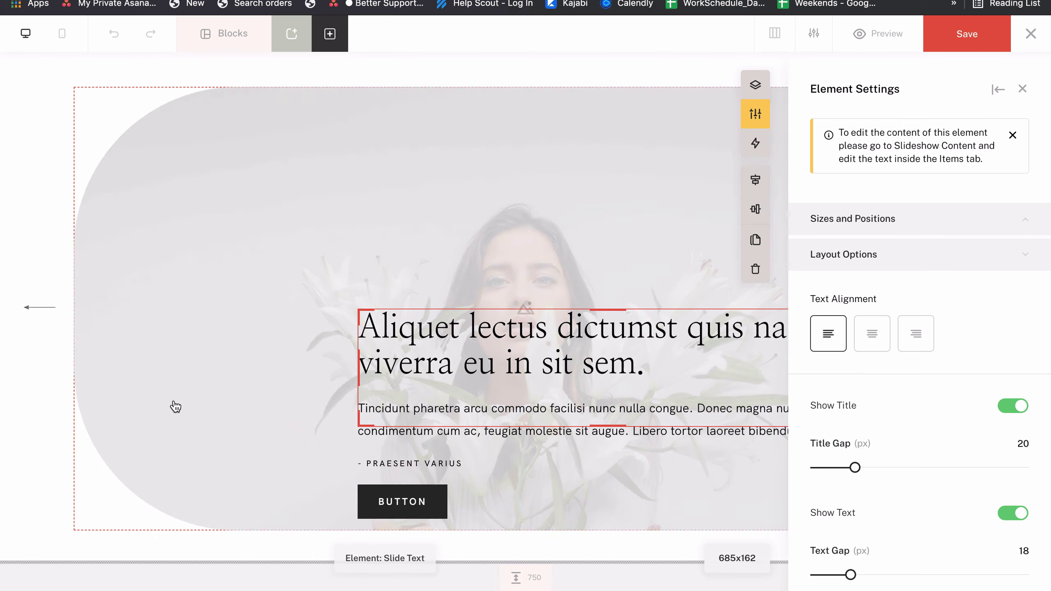
pyautogui.moveTo(411, 368); pyautogui.dragTo(167, 378)
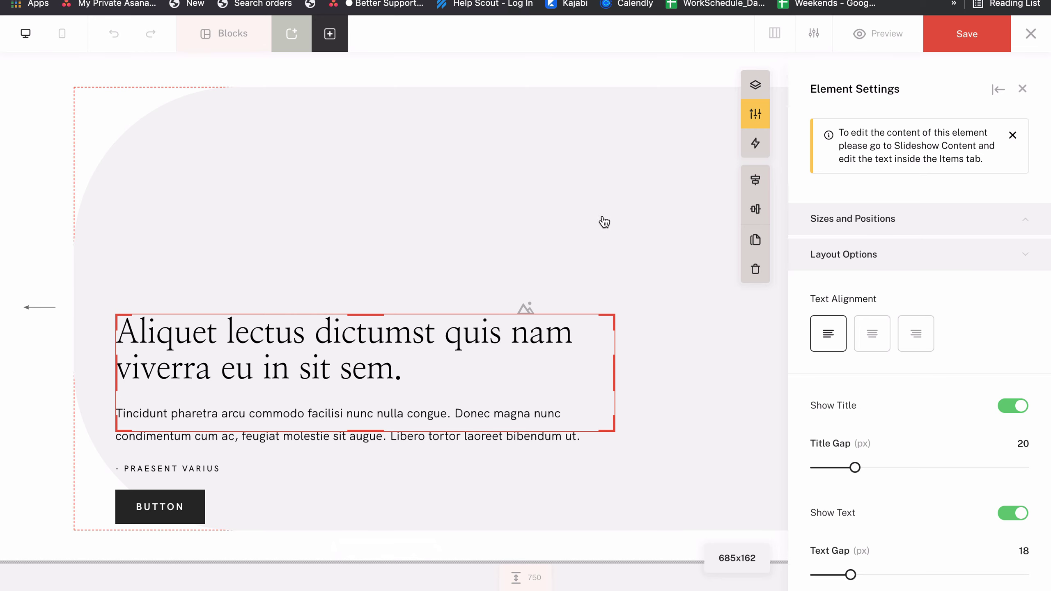
pyautogui.scroll(-20, 854, 296)
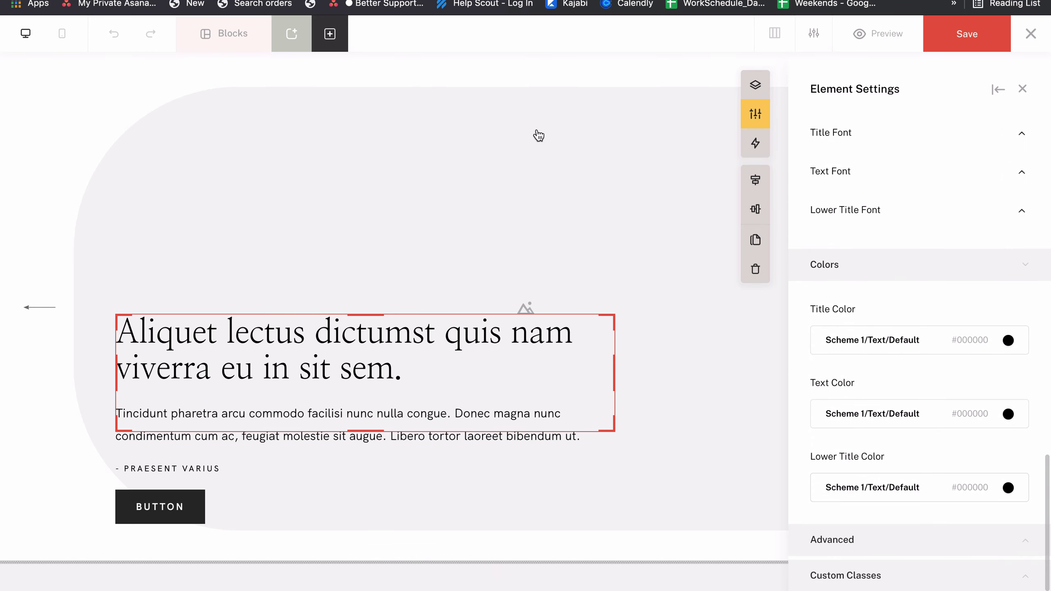
# Override Item 1's text and arrow colour to white #FFFFFF, then show the Layers list
pyautogui.click(422, 200)
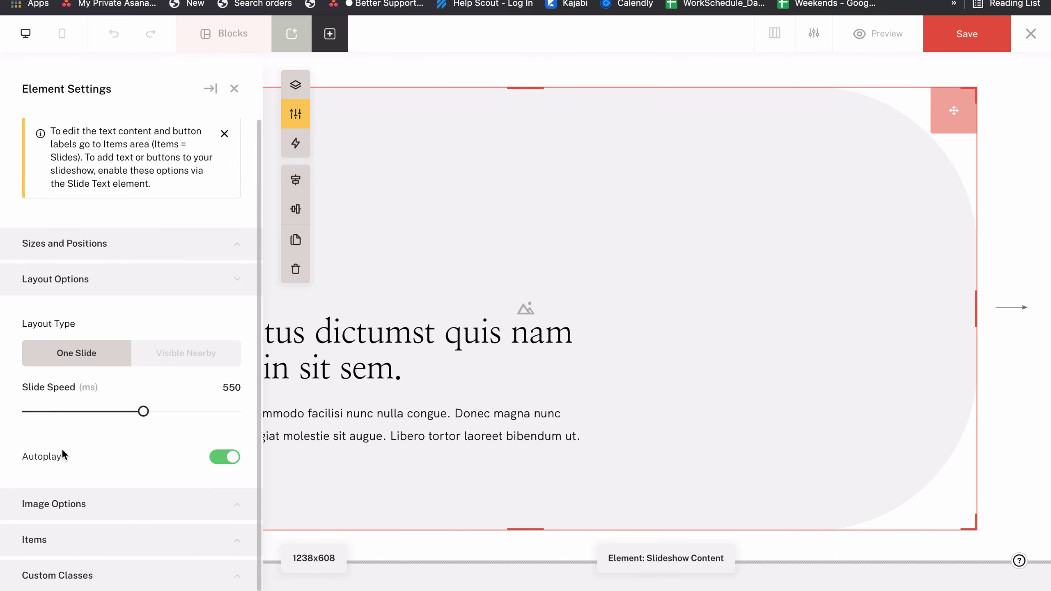
pyautogui.click(69, 558)
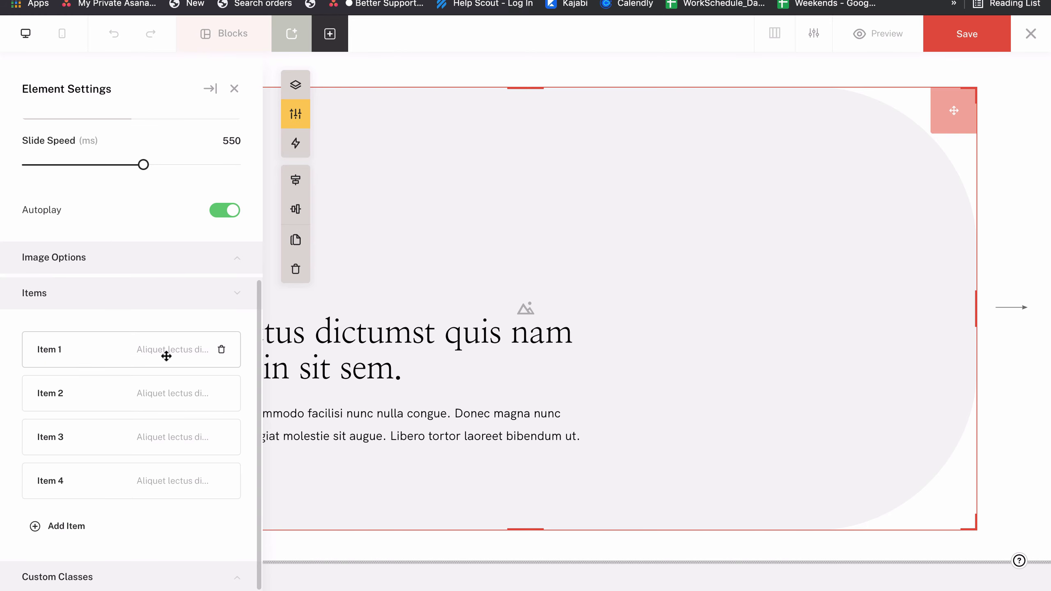
pyautogui.click(165, 353)
pyautogui.scroll(-3, 165, 356)
pyautogui.scroll(3, 165, 357)
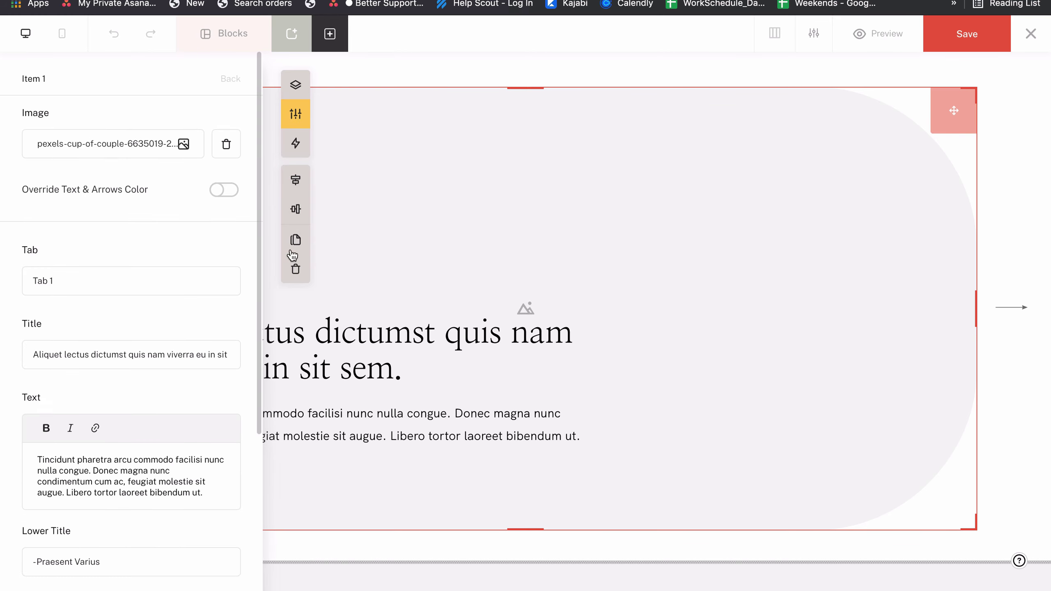
pyautogui.click(229, 191)
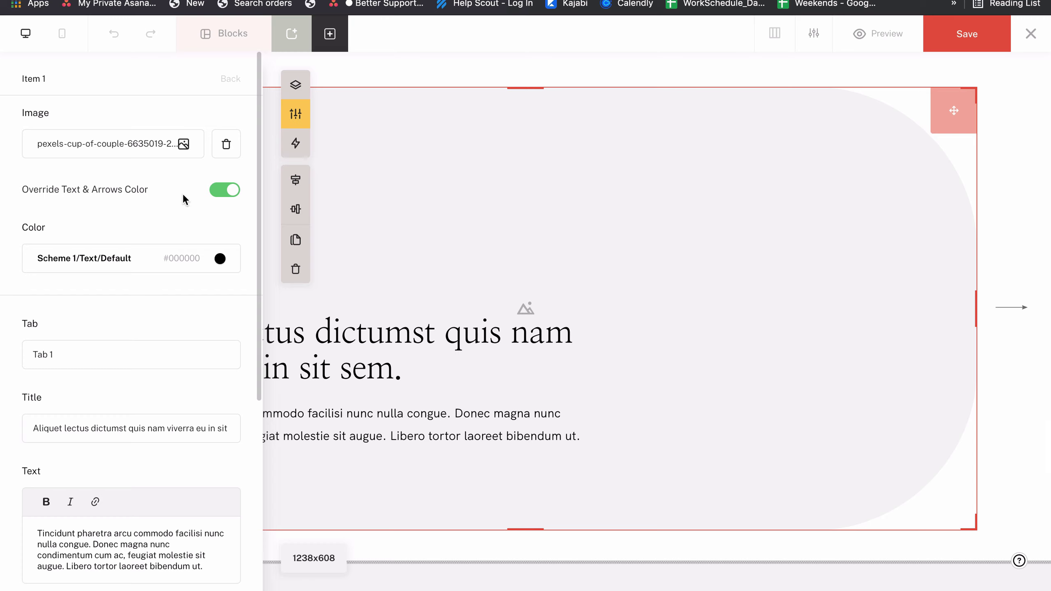
pyautogui.click(206, 259)
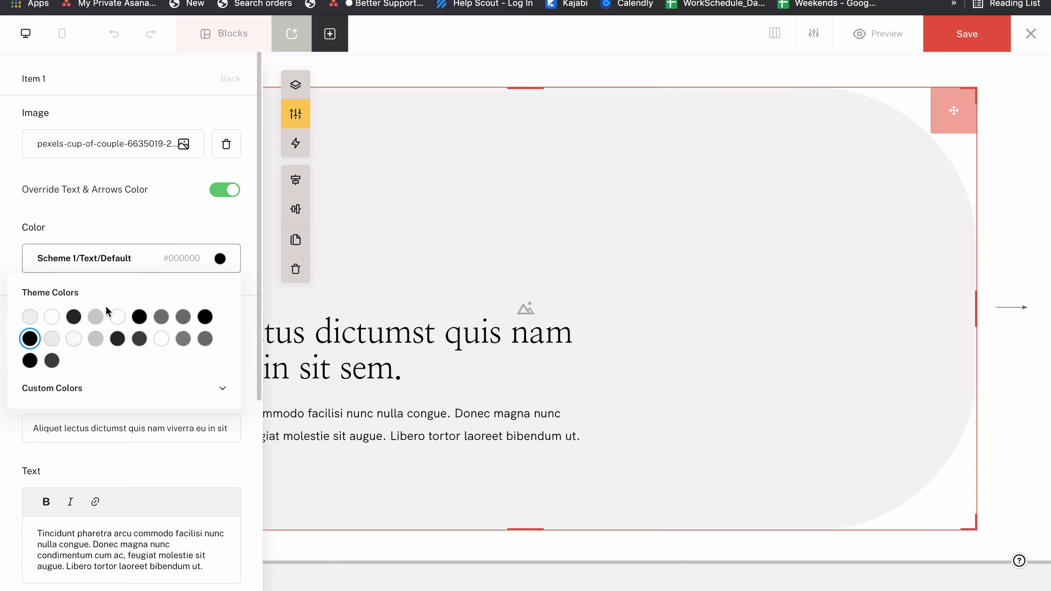
pyautogui.click(117, 315)
pyautogui.scroll(-6, 40, 412)
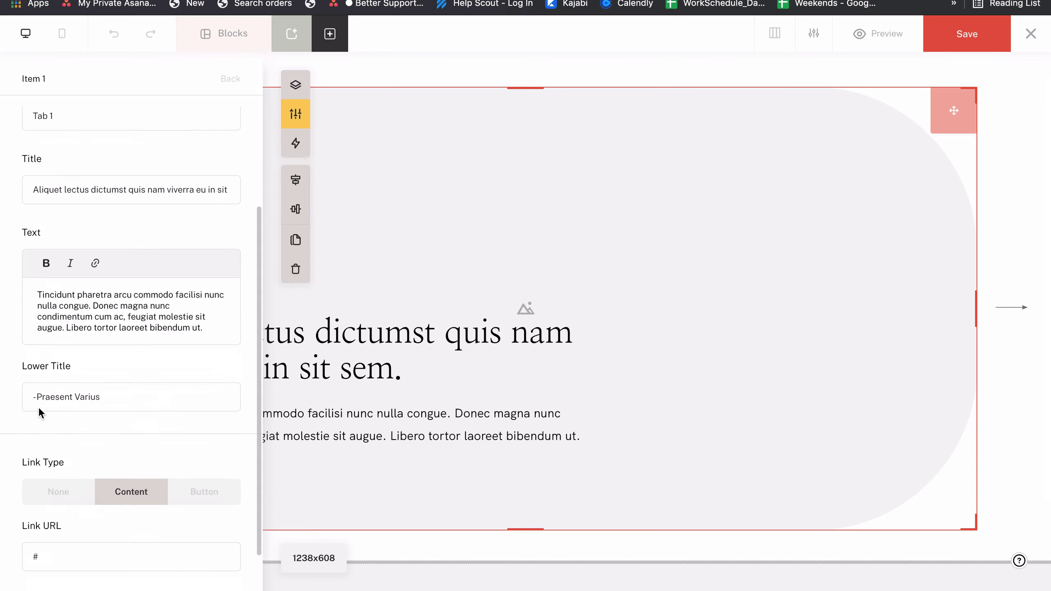
pyautogui.scroll(6, 22, 461)
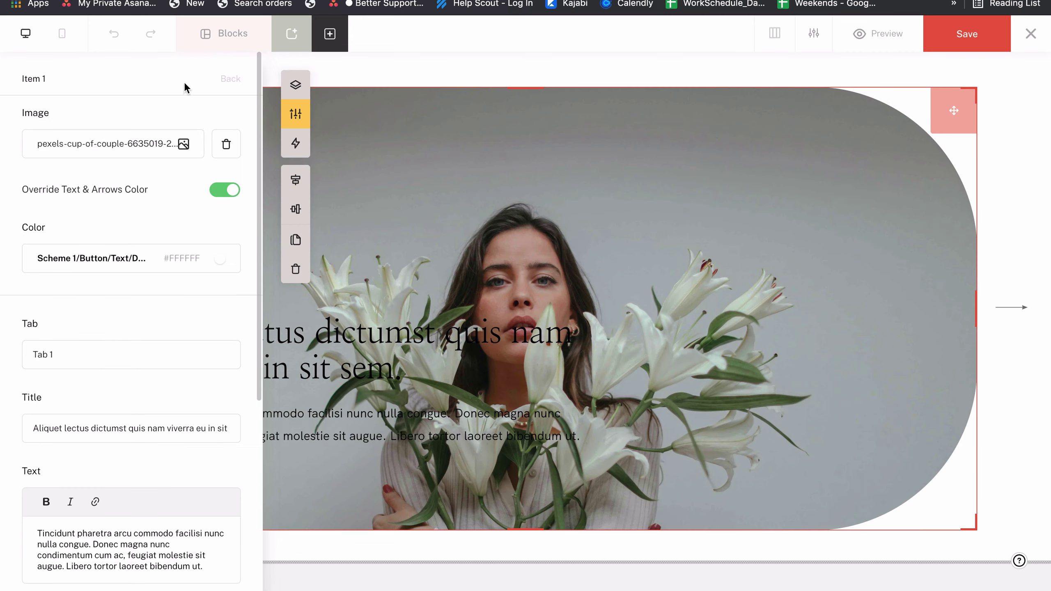
pyautogui.click(228, 78)
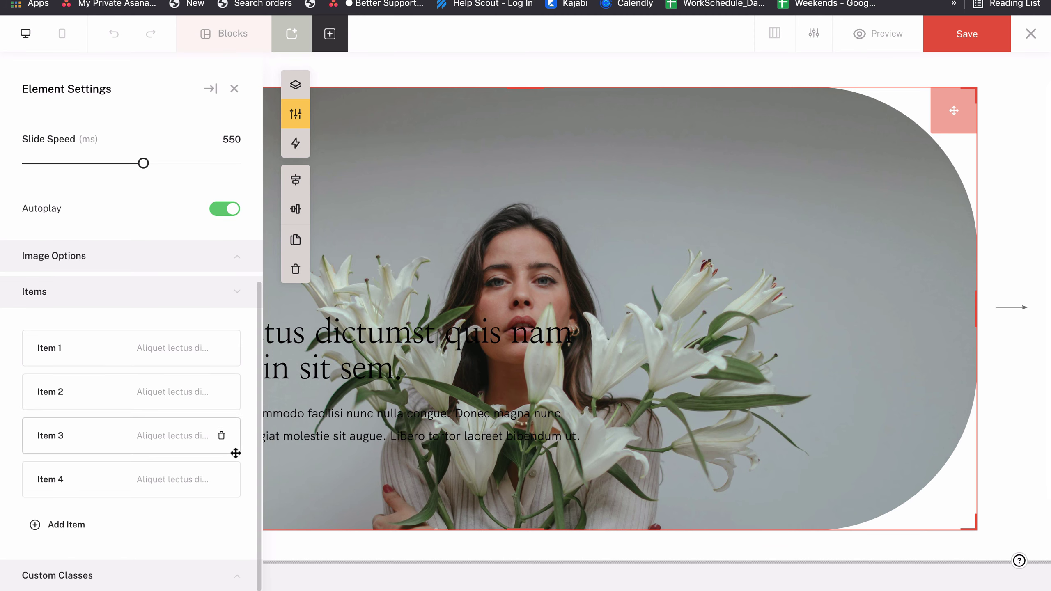
pyautogui.click(294, 84)
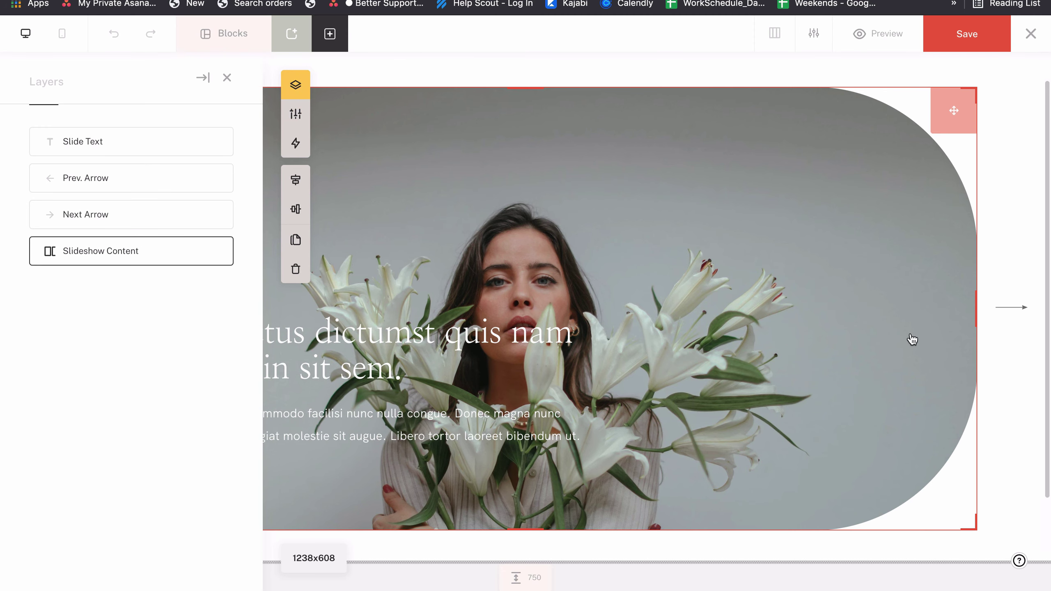
# Keep the Next Arrow as an icon and give it the chevron icon style
pyautogui.click(1005, 317)
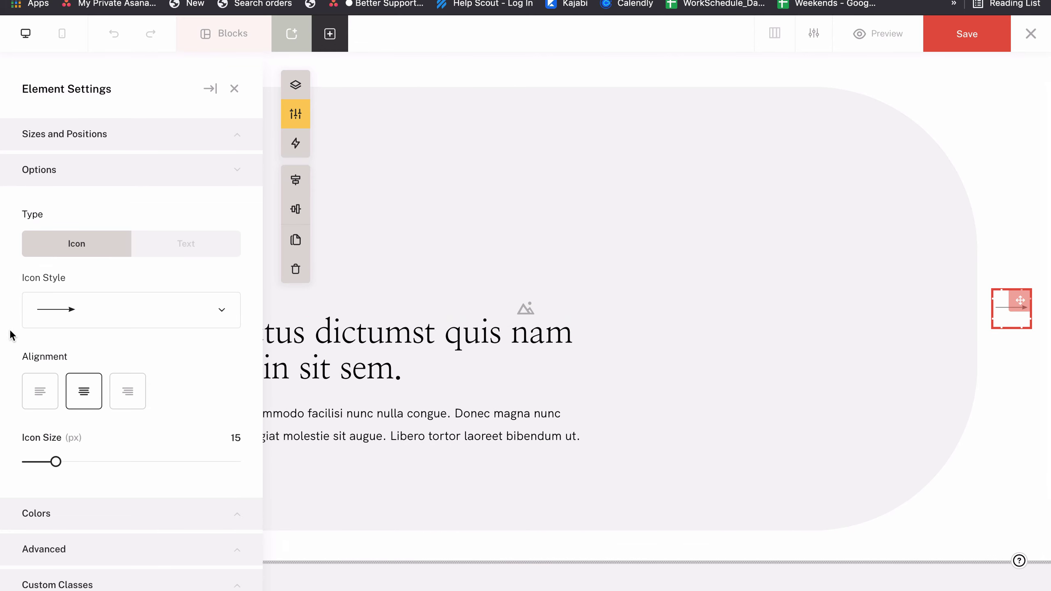
pyautogui.click(178, 246)
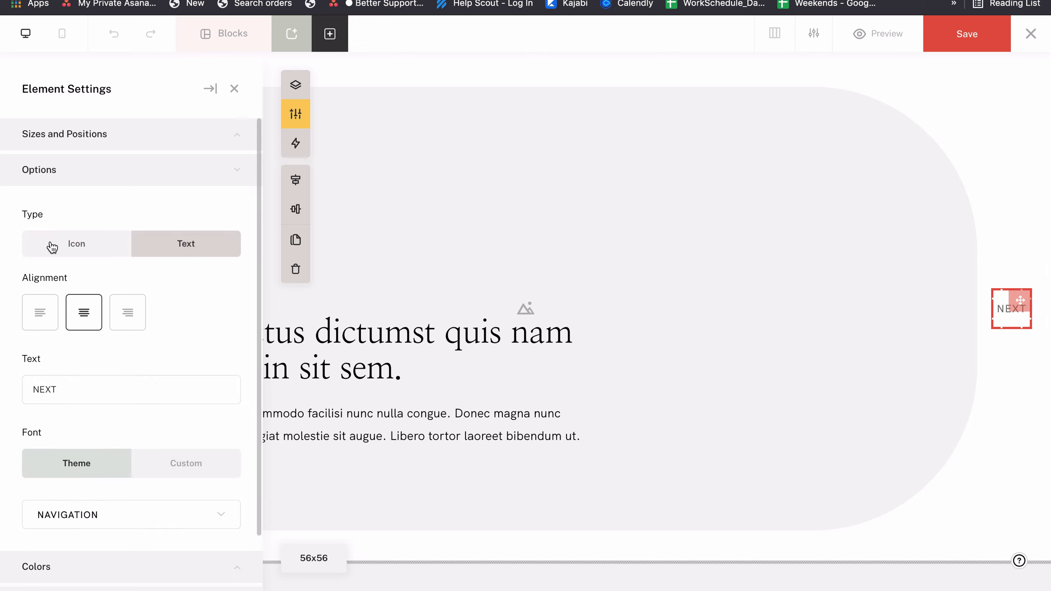
pyautogui.click(52, 248)
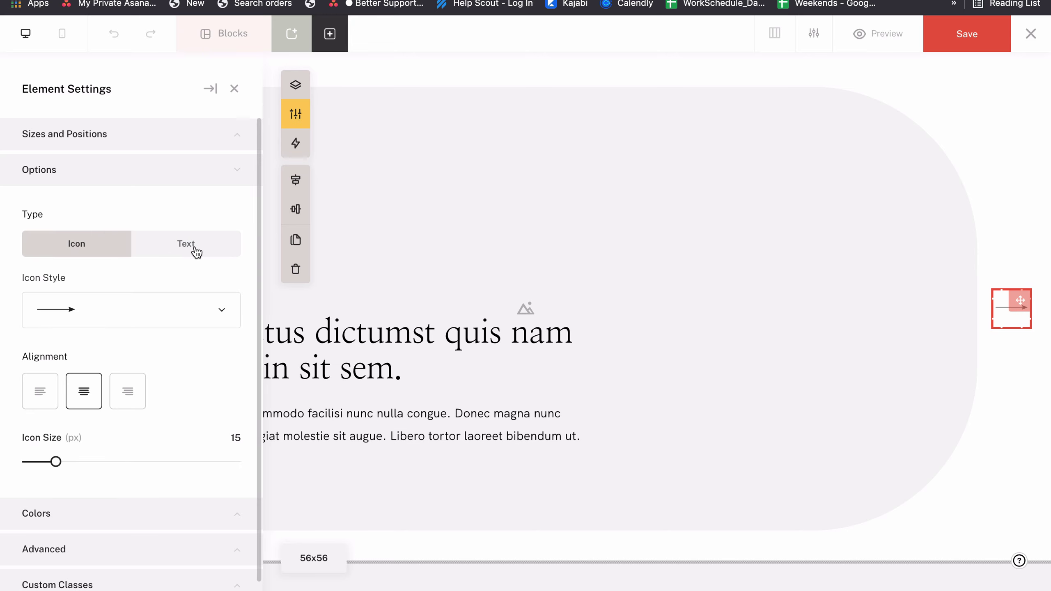
pyautogui.click(194, 246)
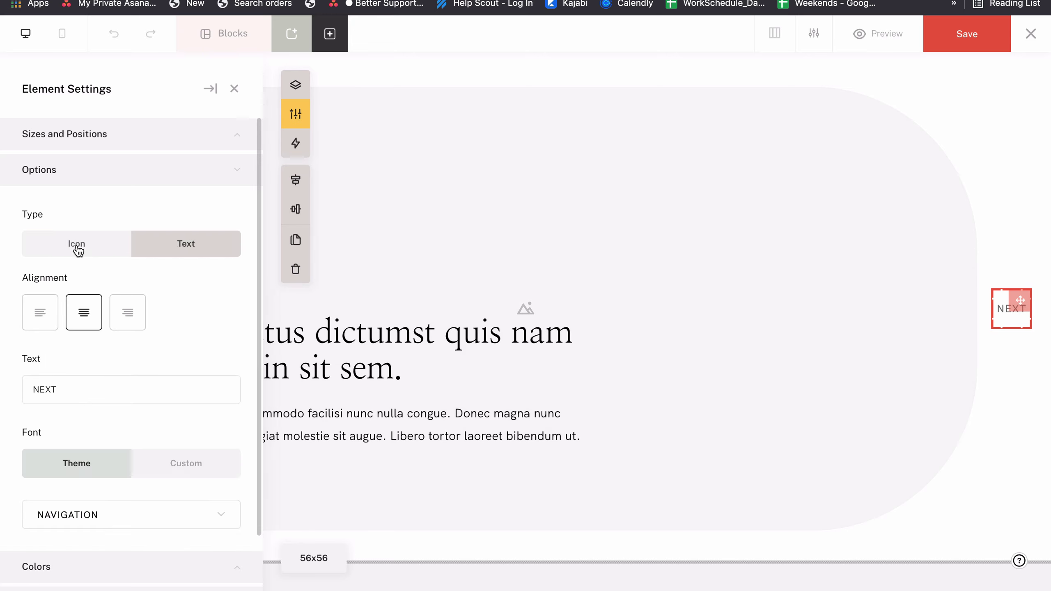
pyautogui.click(45, 244)
pyautogui.click(59, 315)
pyautogui.click(56, 365)
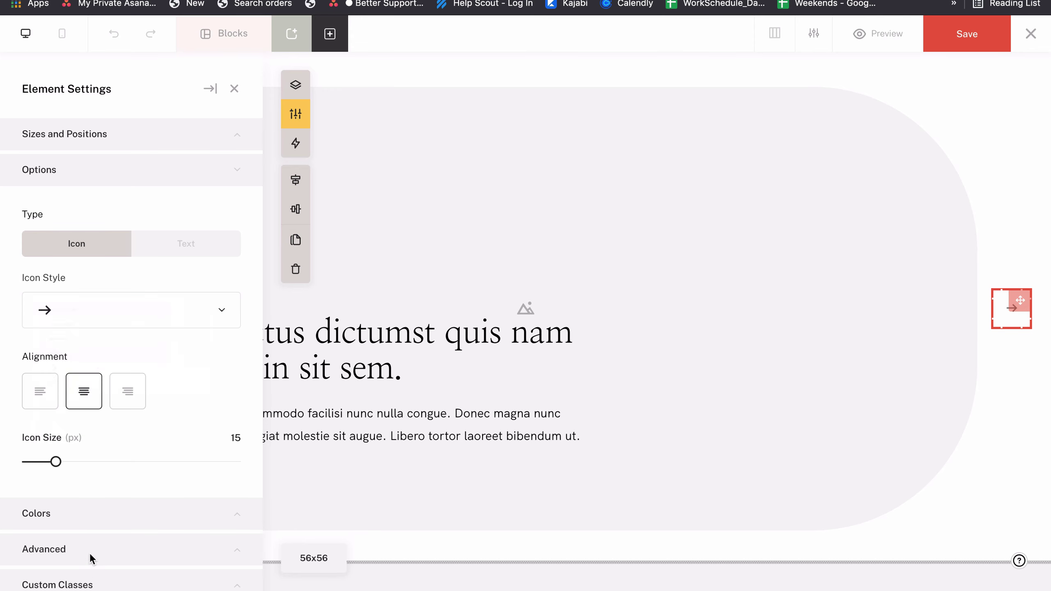
pyautogui.click(197, 250)
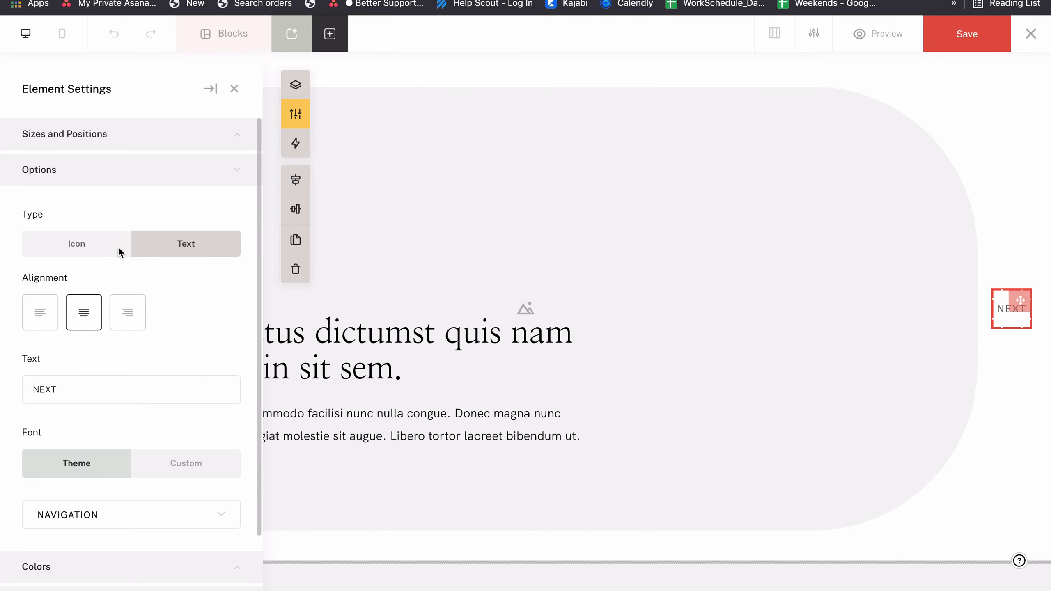
pyautogui.click(118, 250)
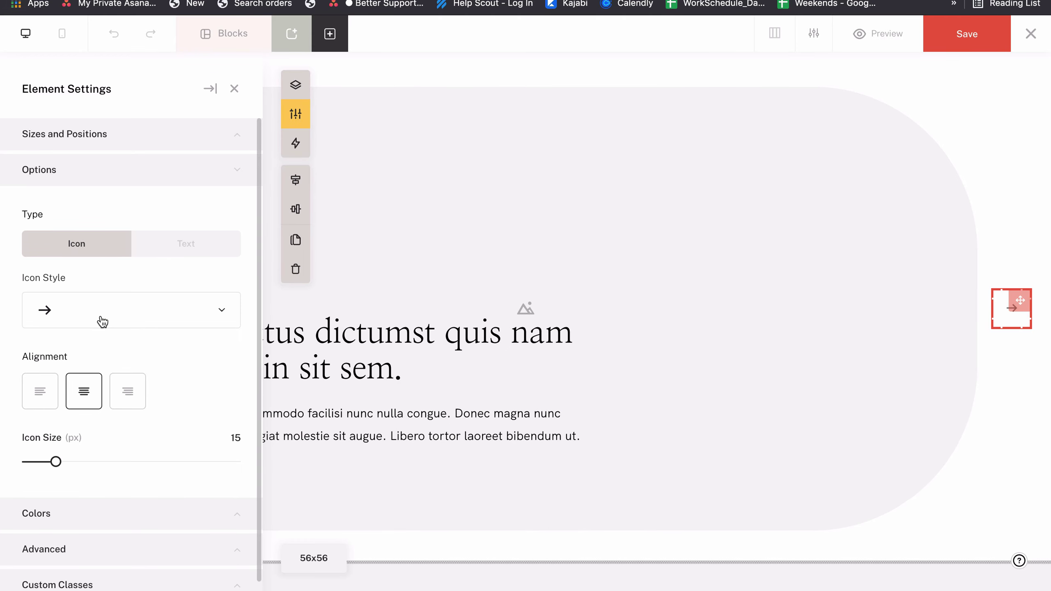
pyautogui.click(101, 320)
pyautogui.click(90, 368)
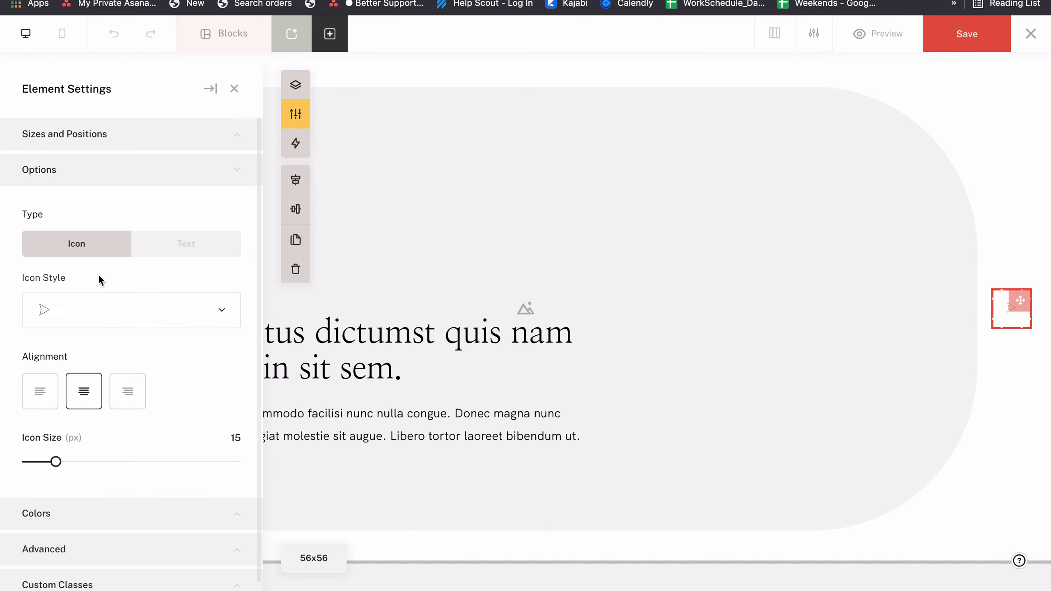
pyautogui.click(101, 318)
pyautogui.click(114, 295)
# Centre the chevron, set its icon size to 19 px, and choose grey theme colours for default and hover
pyautogui.scroll(-1, 124, 290)
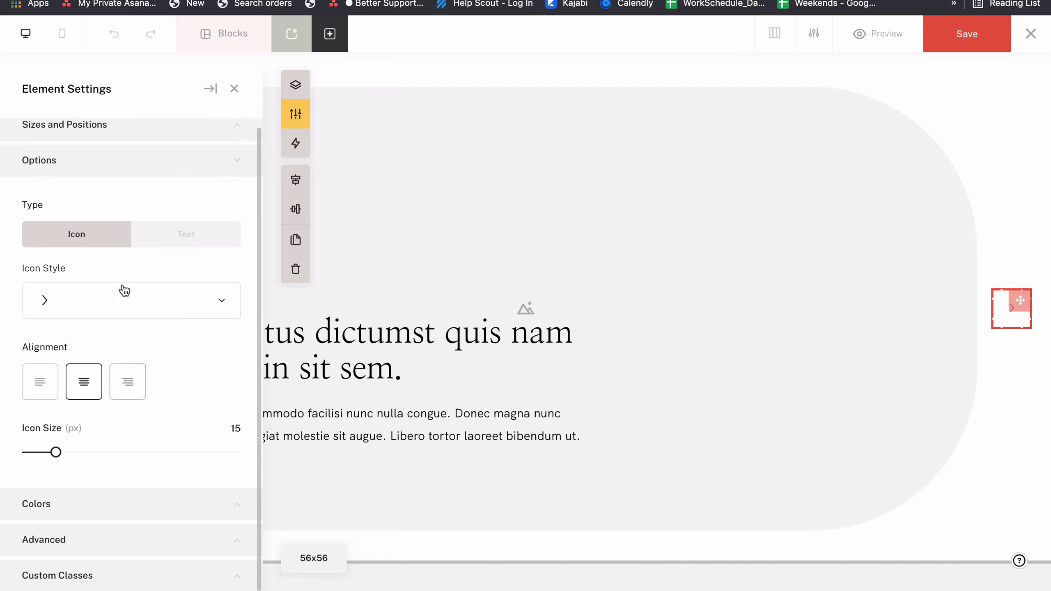
pyautogui.click(126, 383)
pyautogui.click(40, 381)
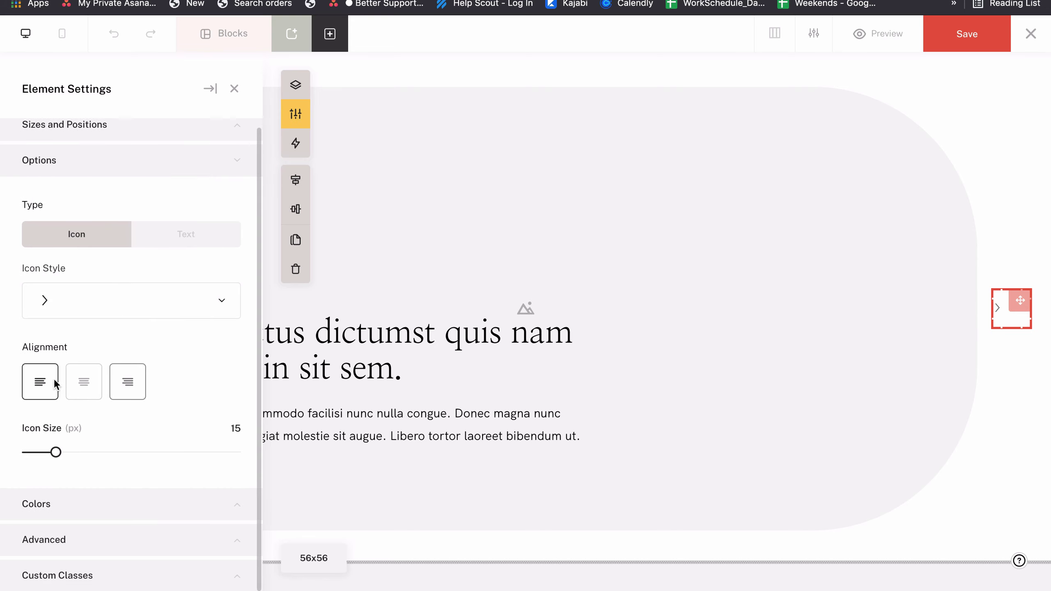
pyautogui.click(132, 387)
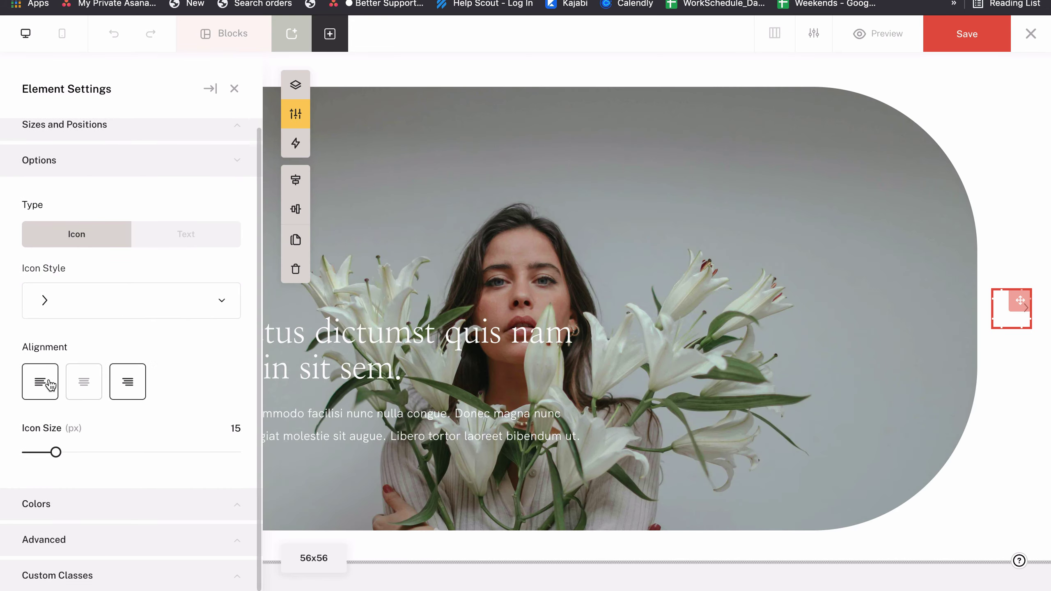
pyautogui.click(85, 384)
pyautogui.moveTo(62, 449)
pyautogui.mouseDown()
pyautogui.moveTo(110, 451)
pyautogui.moveTo(64, 451)
pyautogui.mouseUp()
pyautogui.click(54, 505)
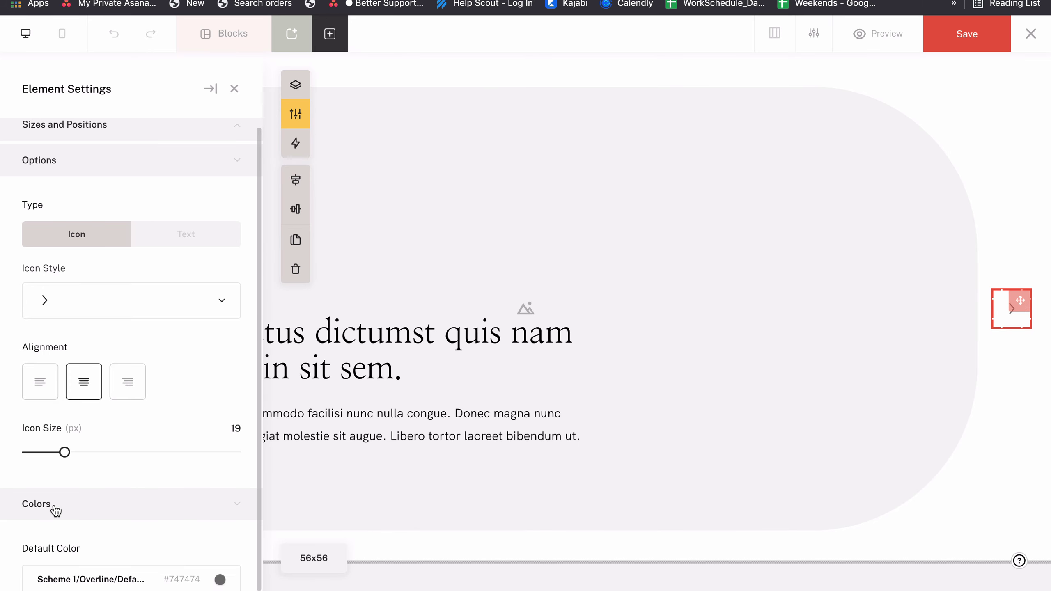
pyautogui.scroll(-4, 55, 507)
pyautogui.click(101, 501)
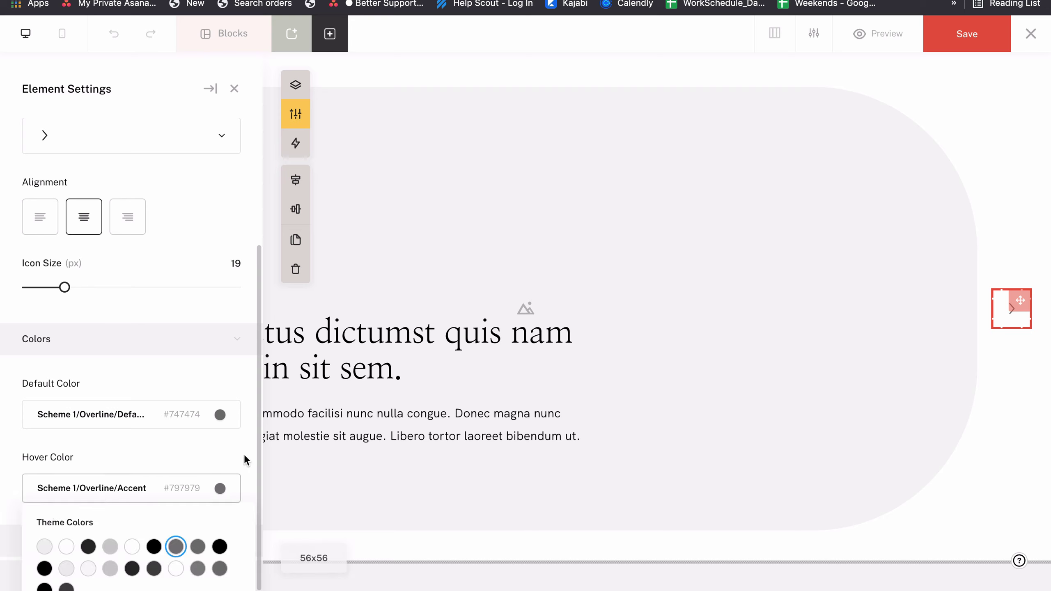
pyautogui.scroll(4, 176, 393)
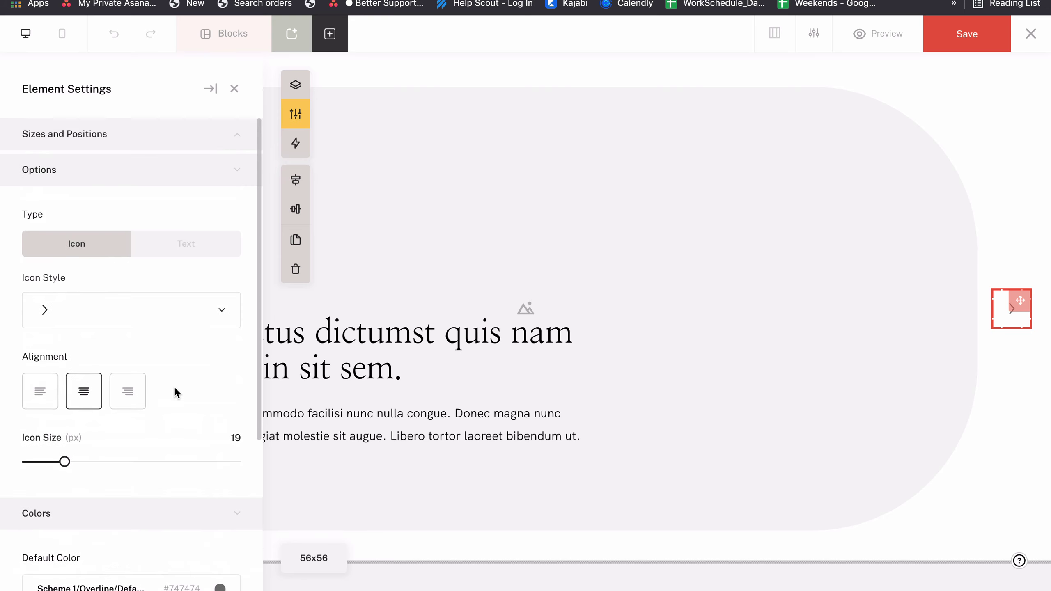
# Move the next arrow higher beside the slide and expand its advanced options
pyautogui.press('Escape')
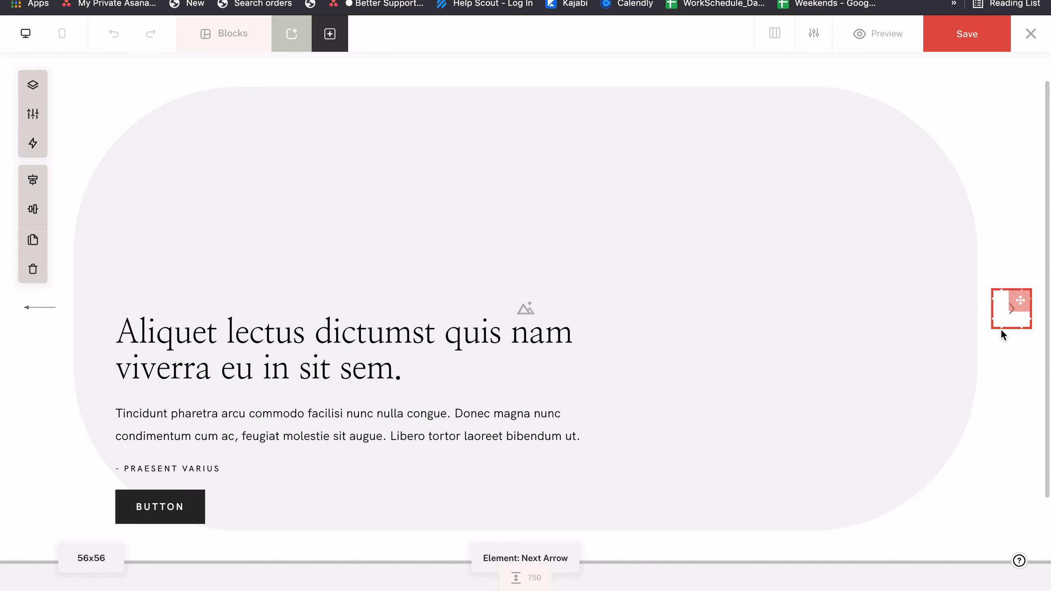
pyautogui.moveTo(1020, 300); pyautogui.dragTo(1020, 244)
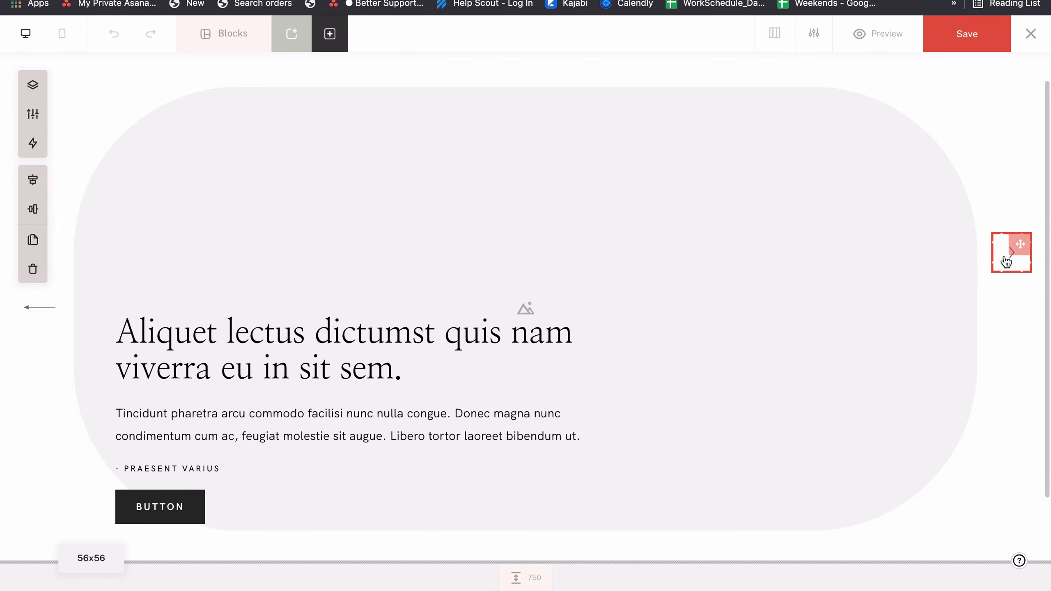
pyautogui.doubleClick(1001, 253)
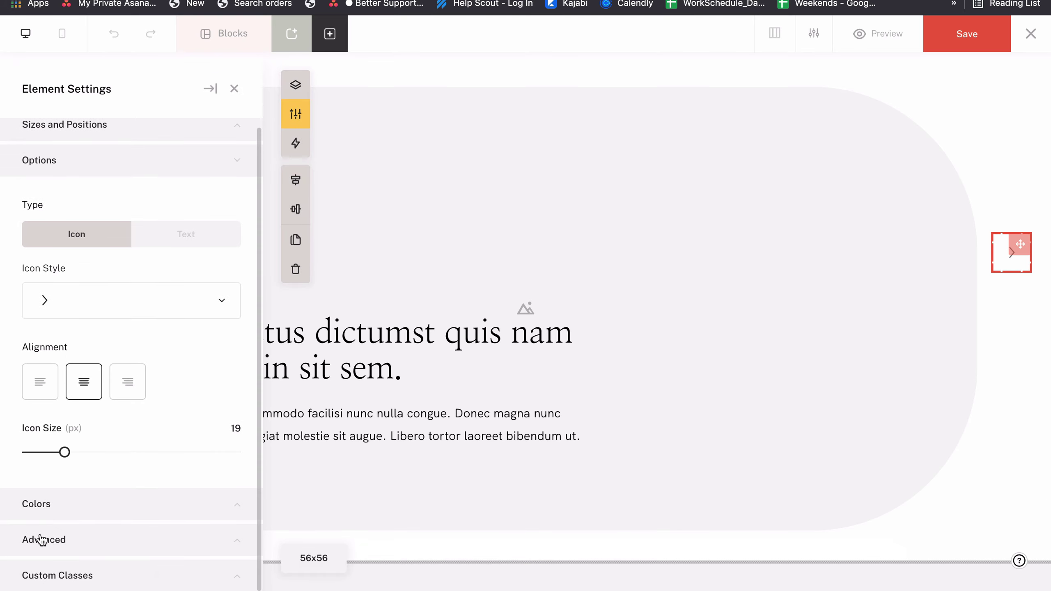
pyautogui.click(42, 540)
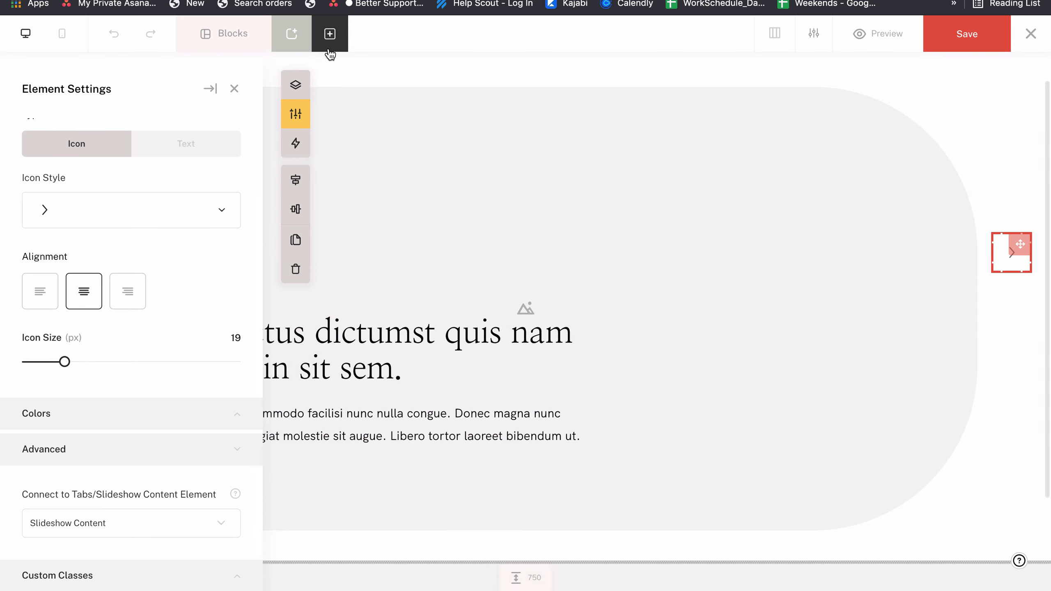
# Add a Tabs Content element and connect the next arrow to it
pyautogui.click(329, 34)
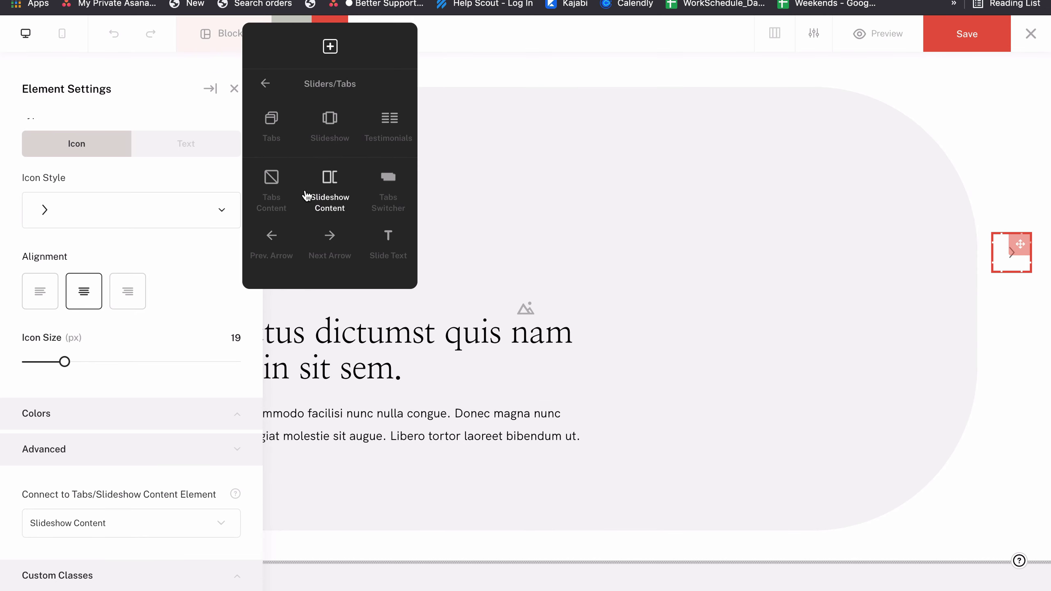
pyautogui.click(271, 186)
pyautogui.click(1001, 253)
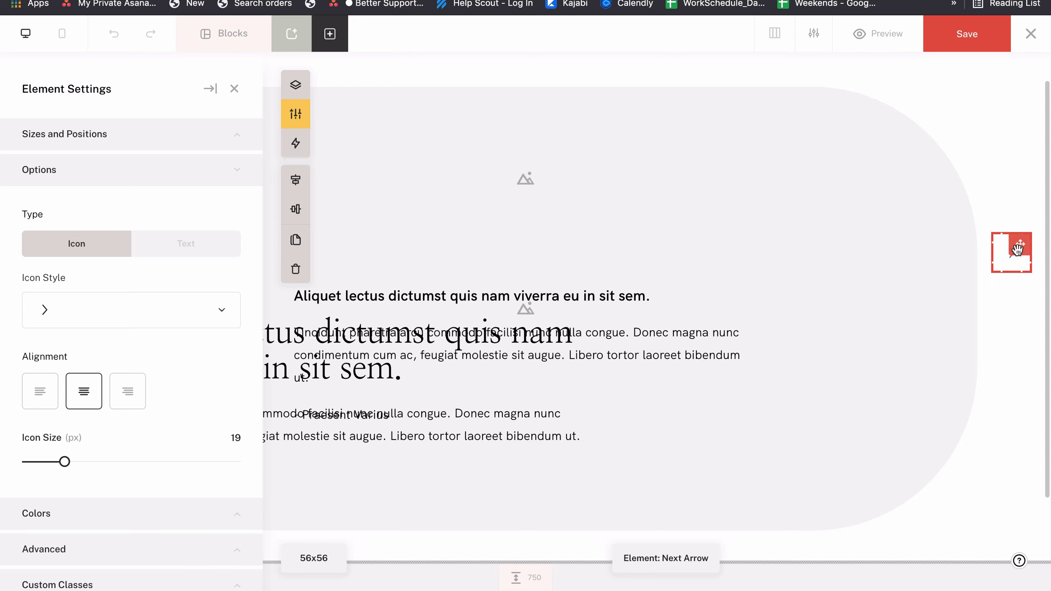
pyautogui.scroll(-1, 2, 499)
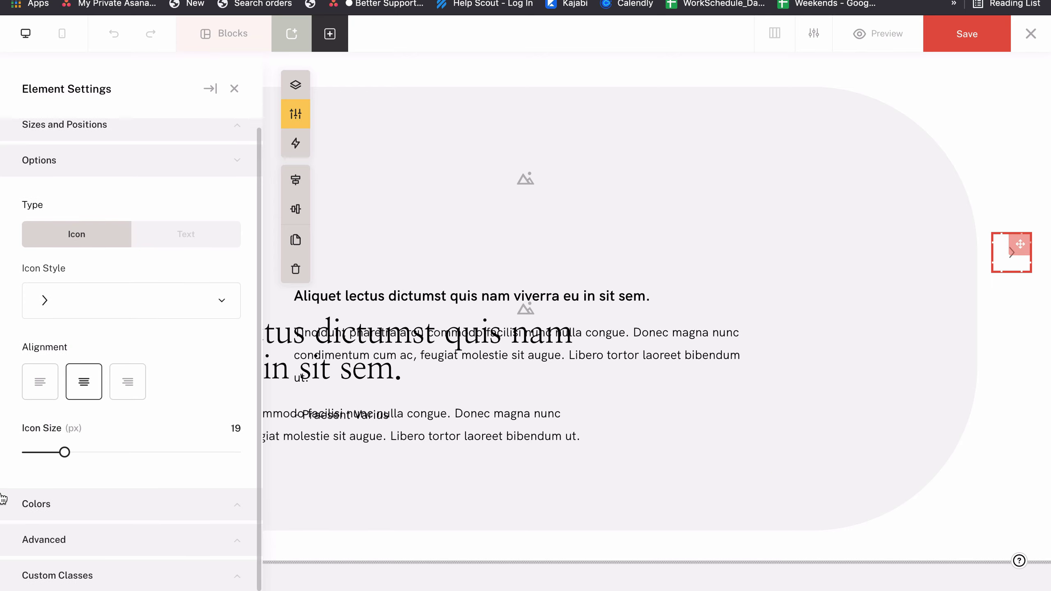
pyautogui.click(53, 541)
pyautogui.click(85, 523)
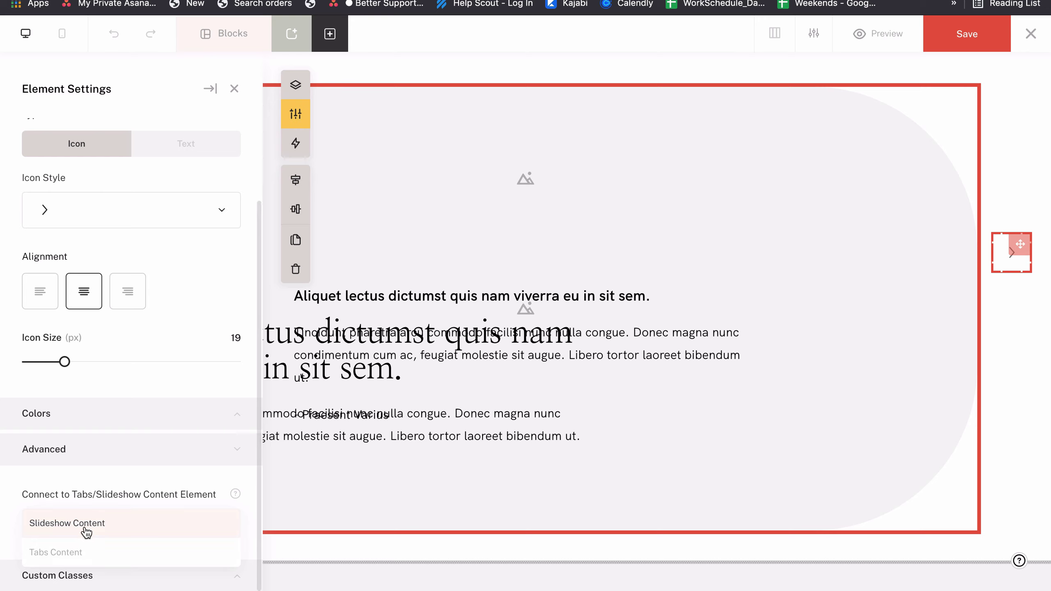
pyautogui.click(66, 554)
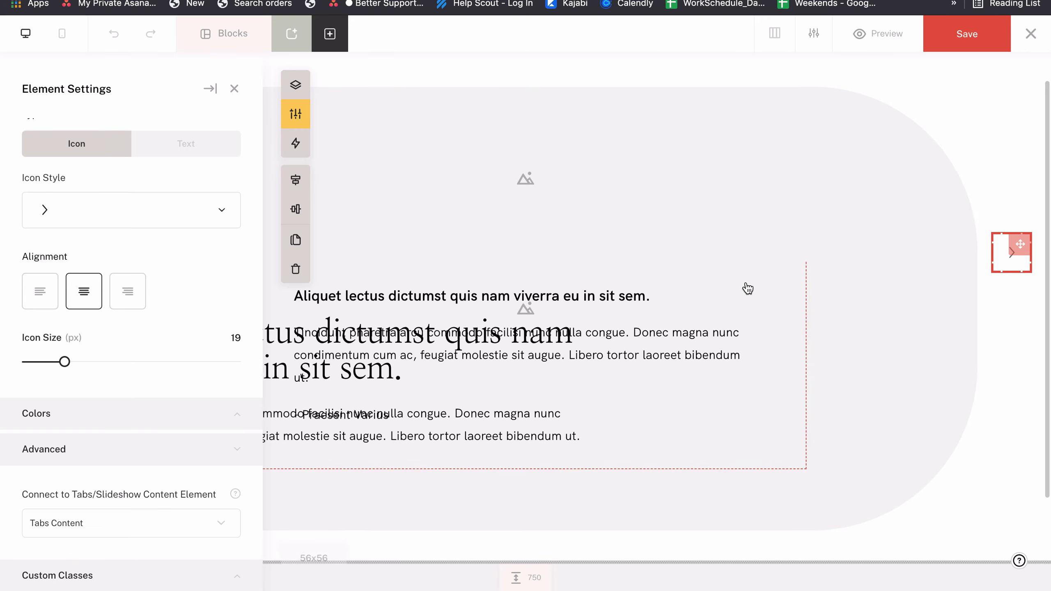
pyautogui.click(523, 306)
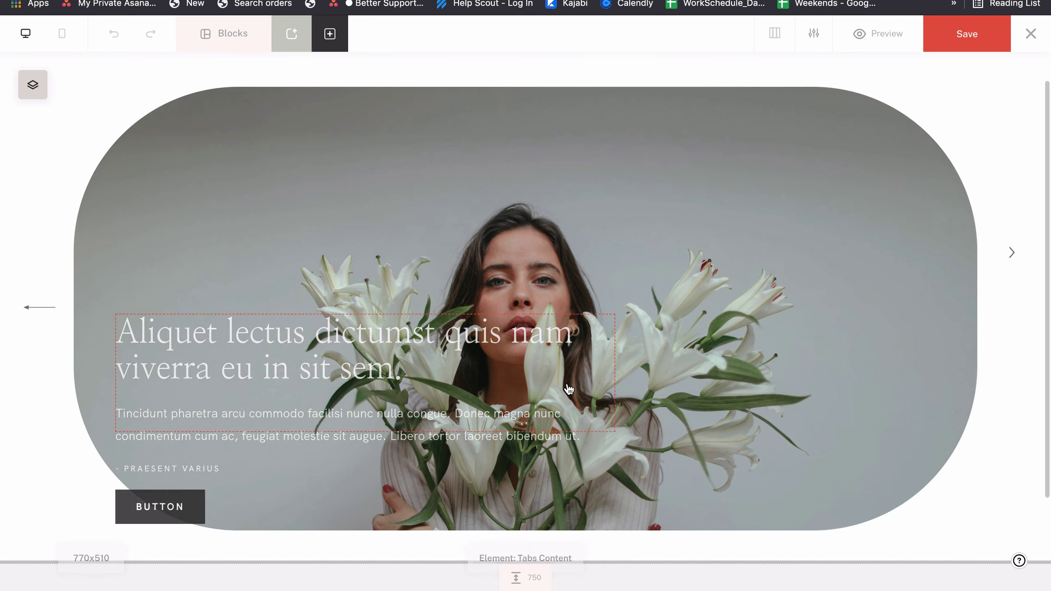
pyautogui.click(242, 117)
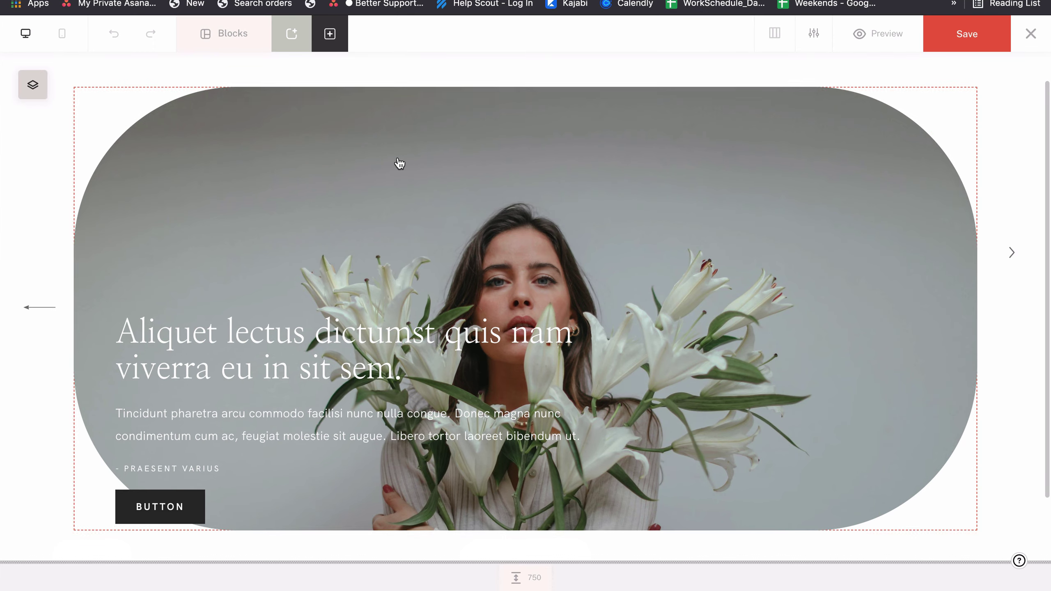
# In mobile view, place the slideshow, slide text, previous arrow and next arrow on the canvas
pyautogui.click(399, 164)
pyautogui.click(60, 36)
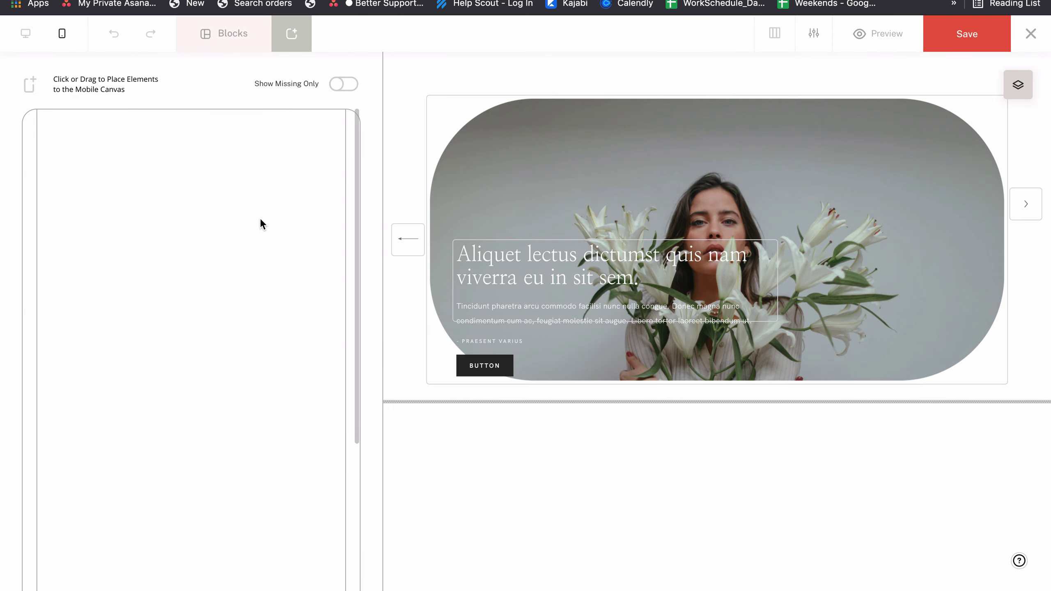
pyautogui.moveTo(633, 160)
pyautogui.click(717, 239)
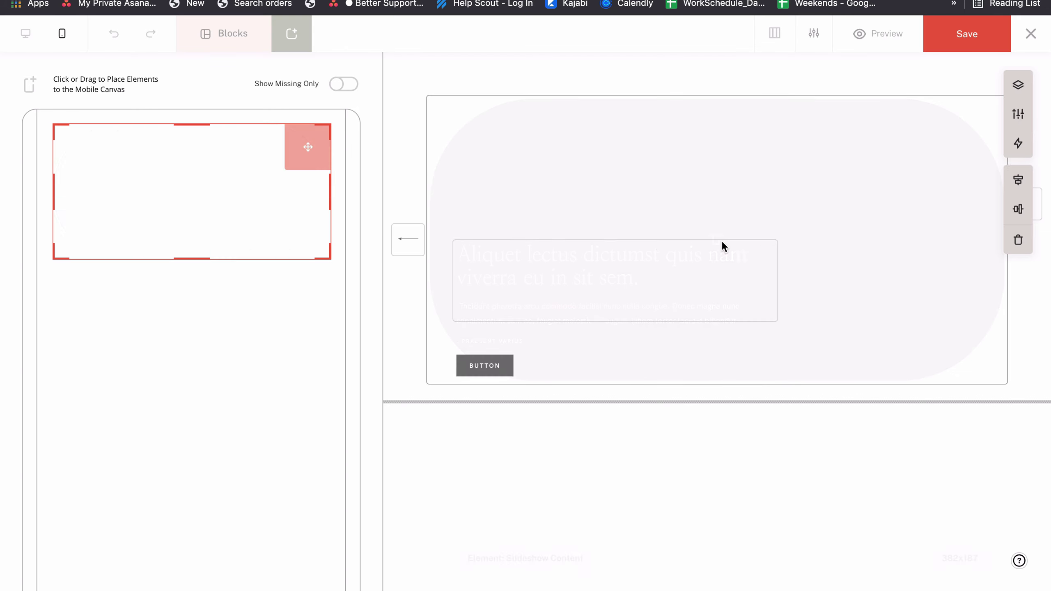
pyautogui.moveTo(512, 299)
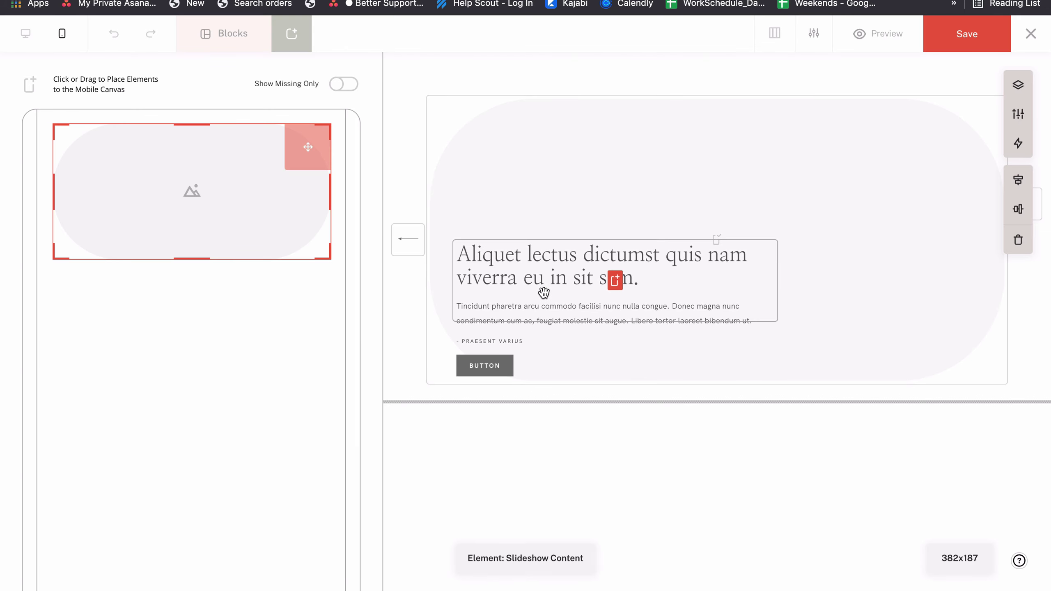
pyautogui.click(614, 285)
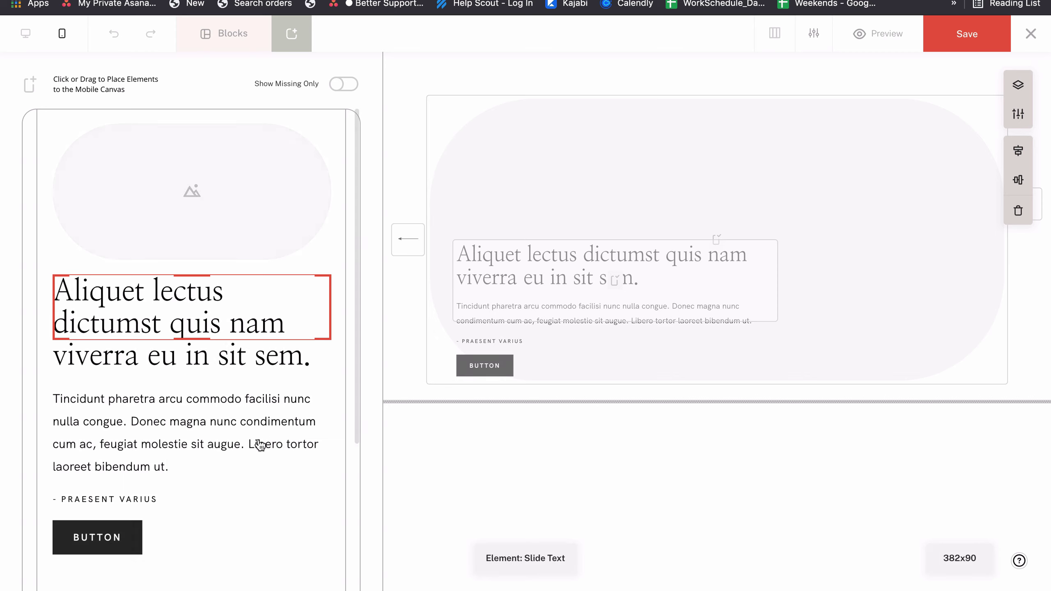
pyautogui.click(406, 237)
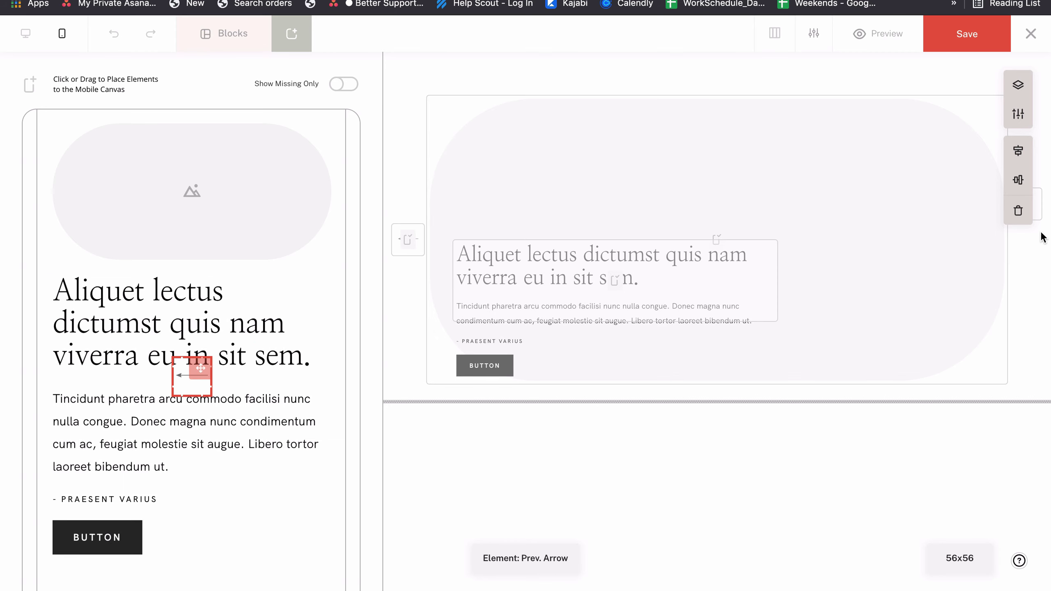
pyautogui.click(1037, 202)
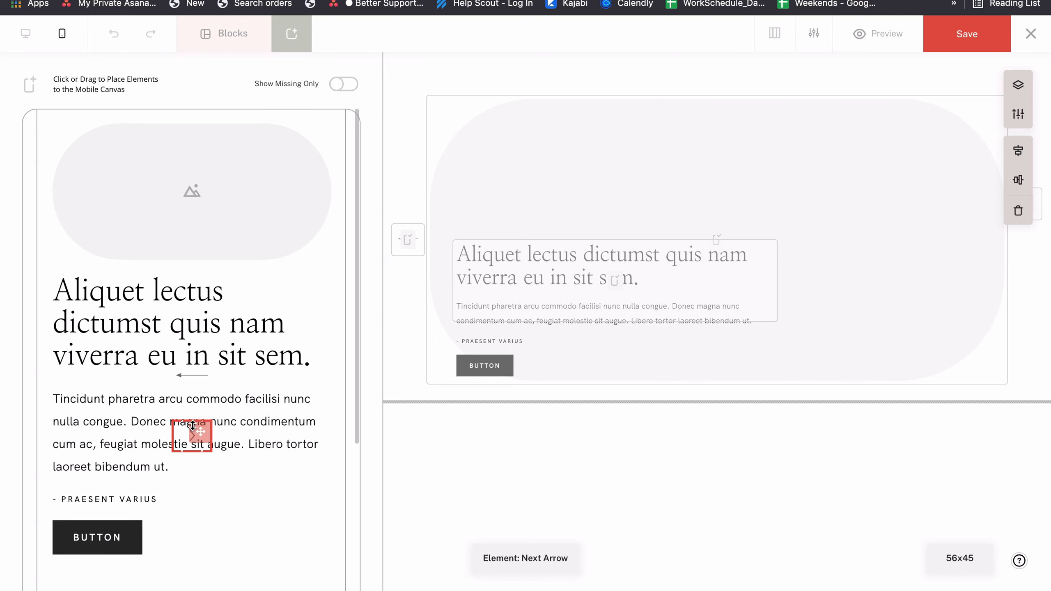
# Move the next and previous arrows into the bottom row beside BUTTON
pyautogui.moveTo(191, 431); pyautogui.dragTo(286, 535)
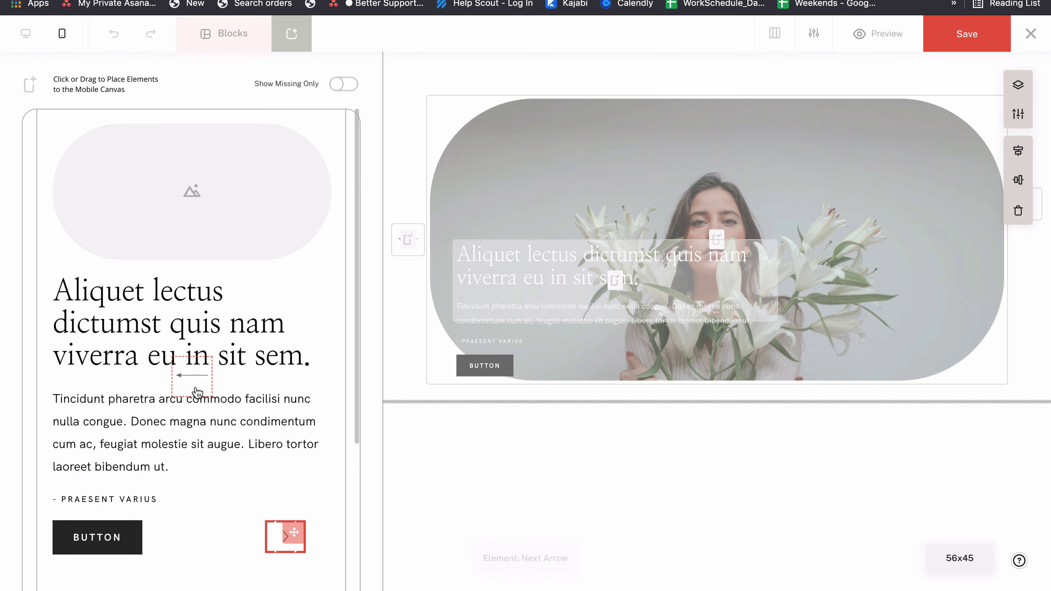
pyautogui.click(202, 370)
pyautogui.moveTo(201, 369); pyautogui.dragTo(239, 536)
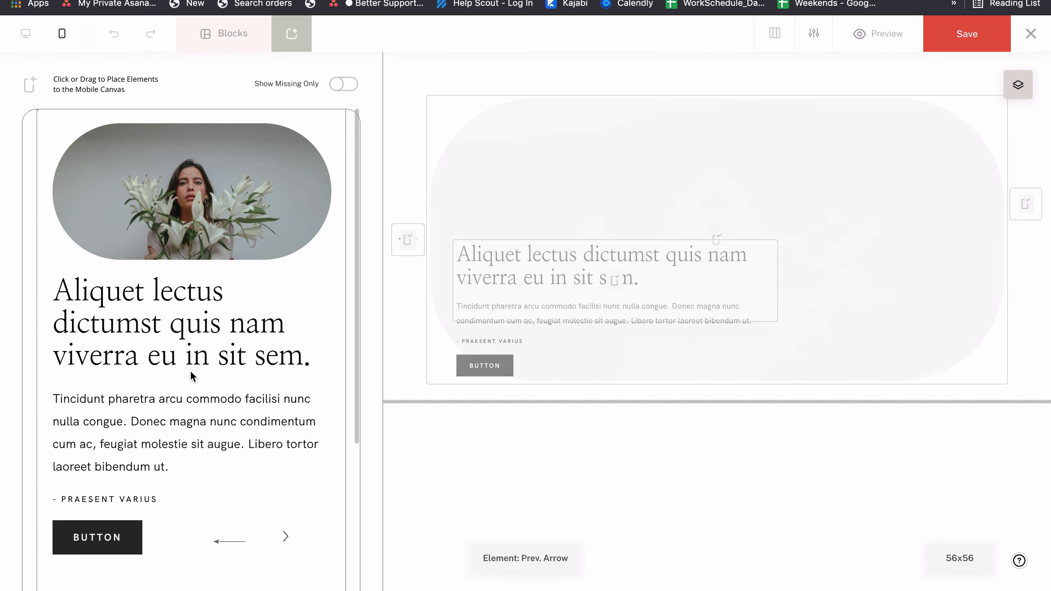
pyautogui.click(194, 354)
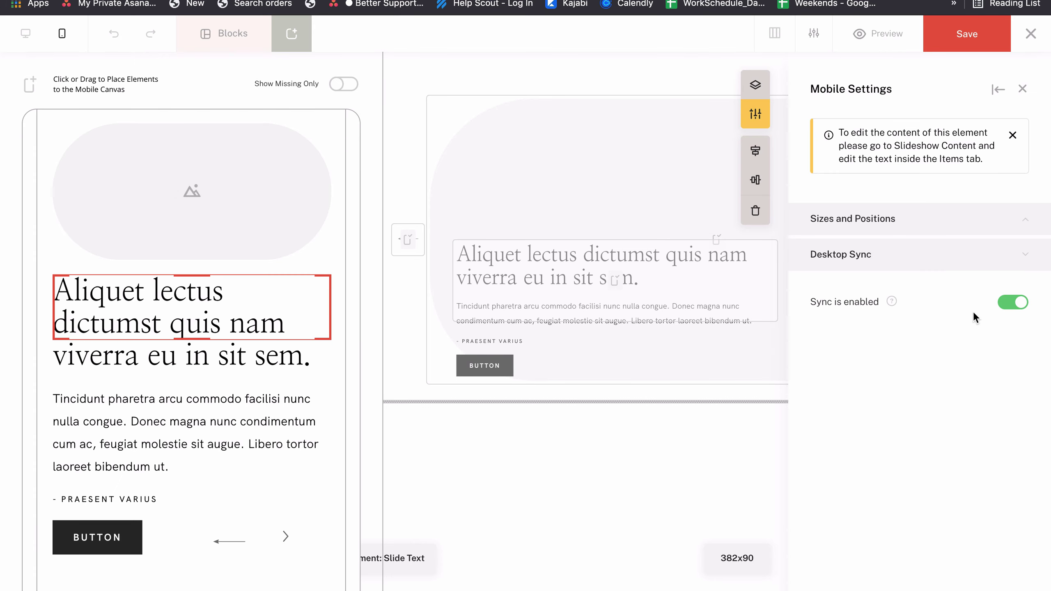
# Toggle the mobile slideshow's desktop sync on and back off, leaving the slide text unsynced
pyautogui.scroll(-3, 931, 270)
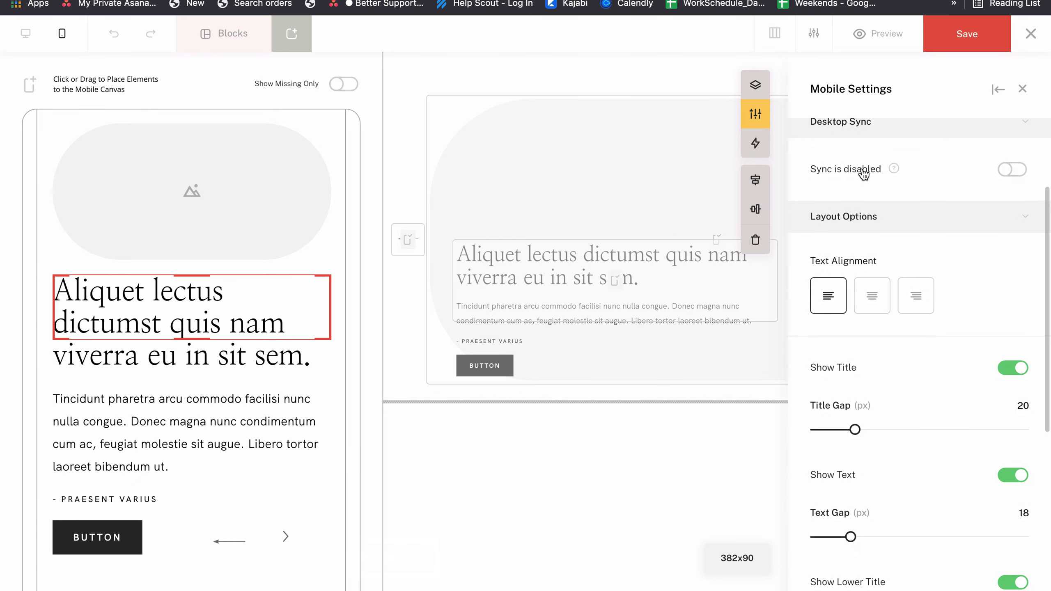
pyautogui.scroll(3, 927, 169)
pyautogui.click(141, 224)
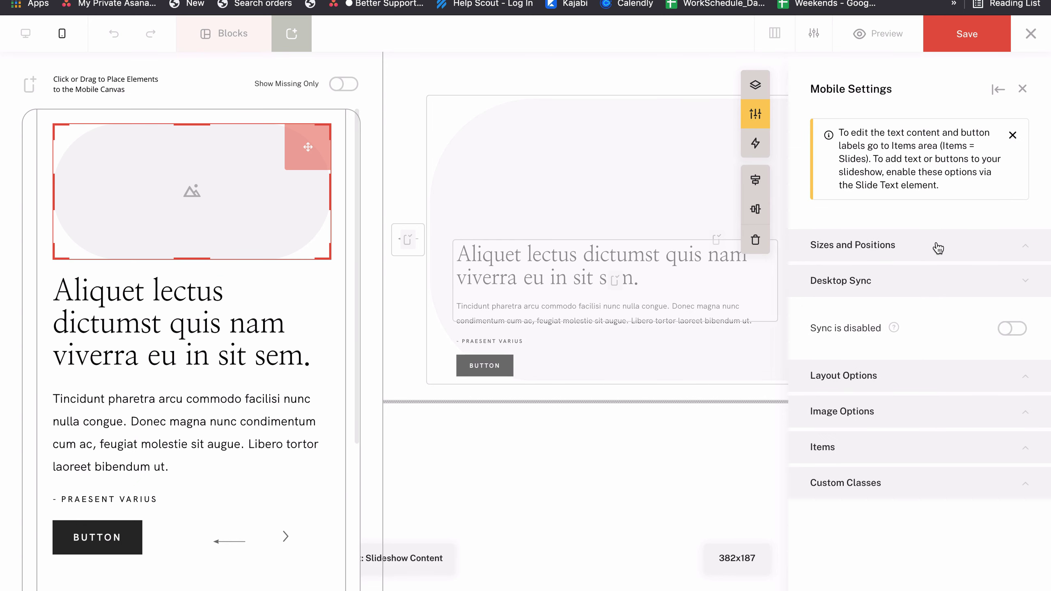
pyautogui.click(1014, 329)
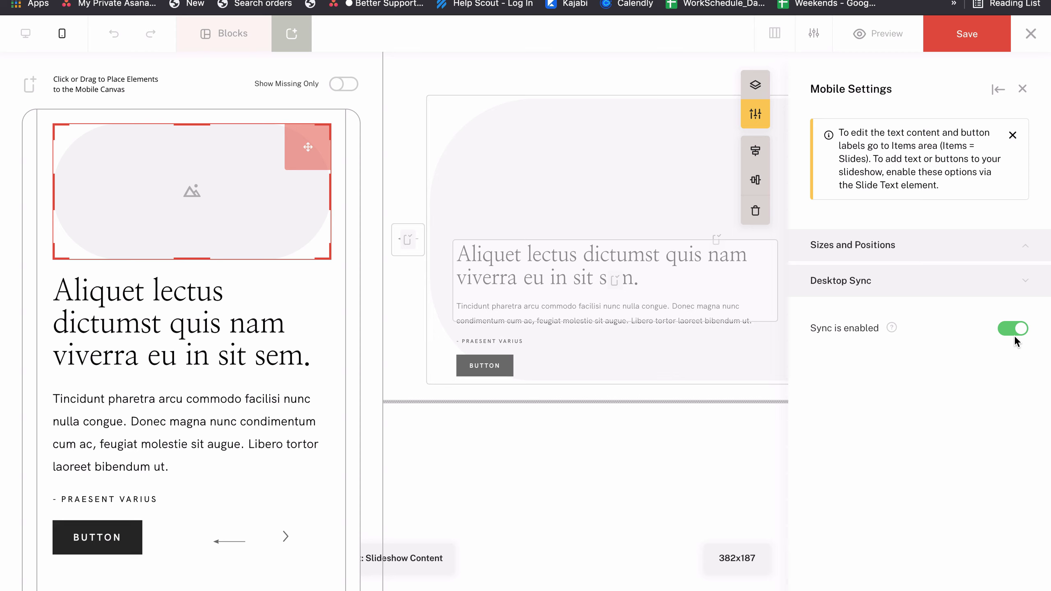
pyautogui.click(1014, 333)
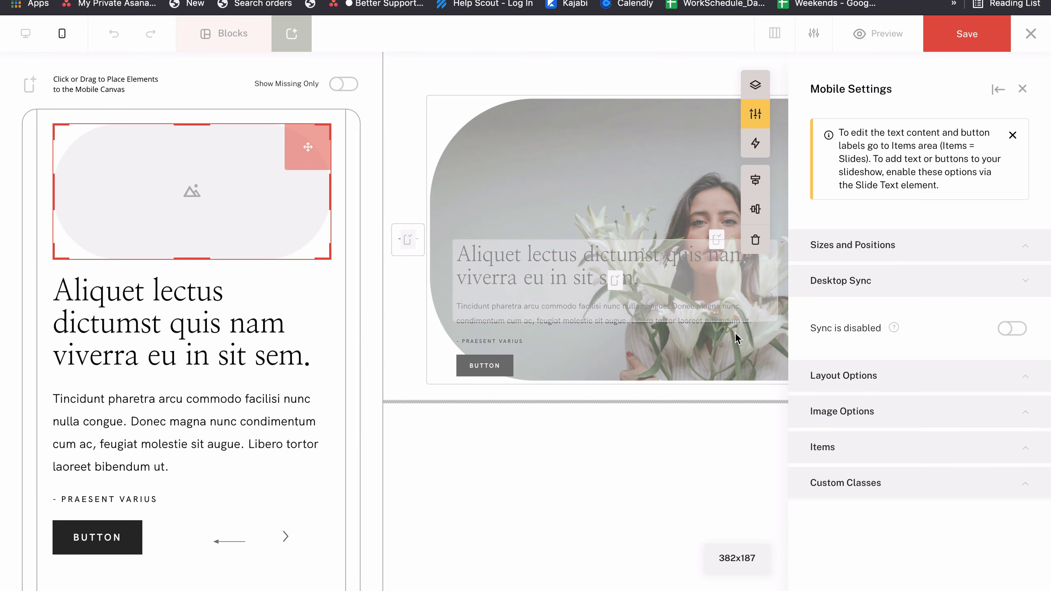
pyautogui.click(127, 340)
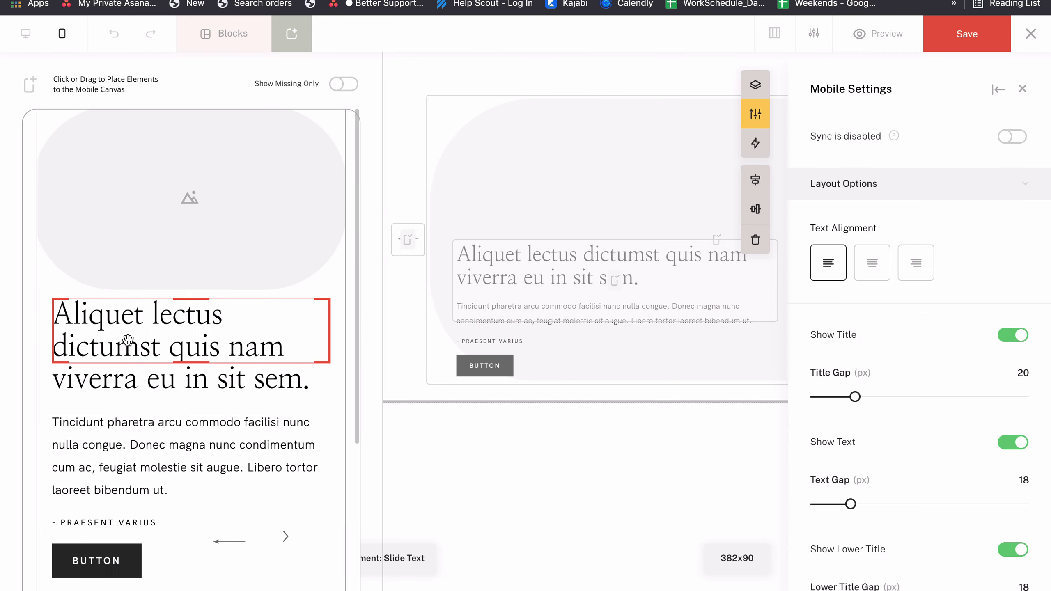
# Switch to the desktop layout and select the slideshow content element
pyautogui.click(25, 33)
pyautogui.click(371, 273)
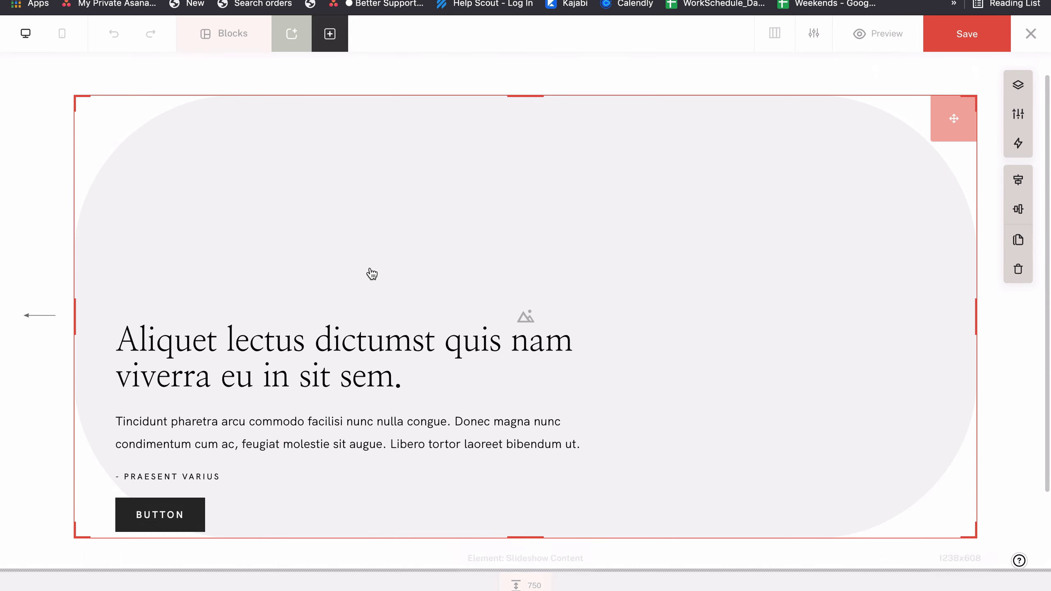